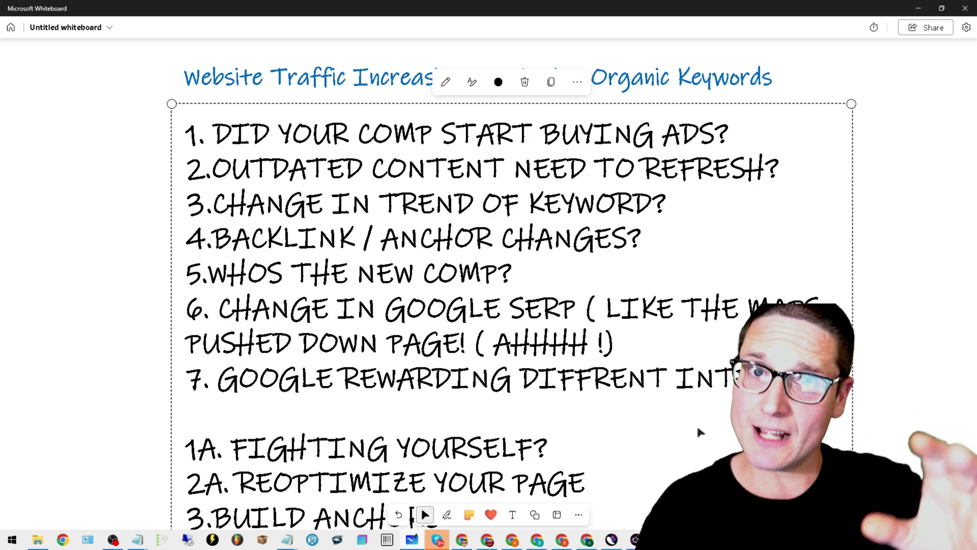
Step: Paste the copied title text "Website Traffic Increasing But Losing Organic Keywords" onto the empty canvas beside the checklist
{"action": "left_click", "coordinate": [35, 270]}
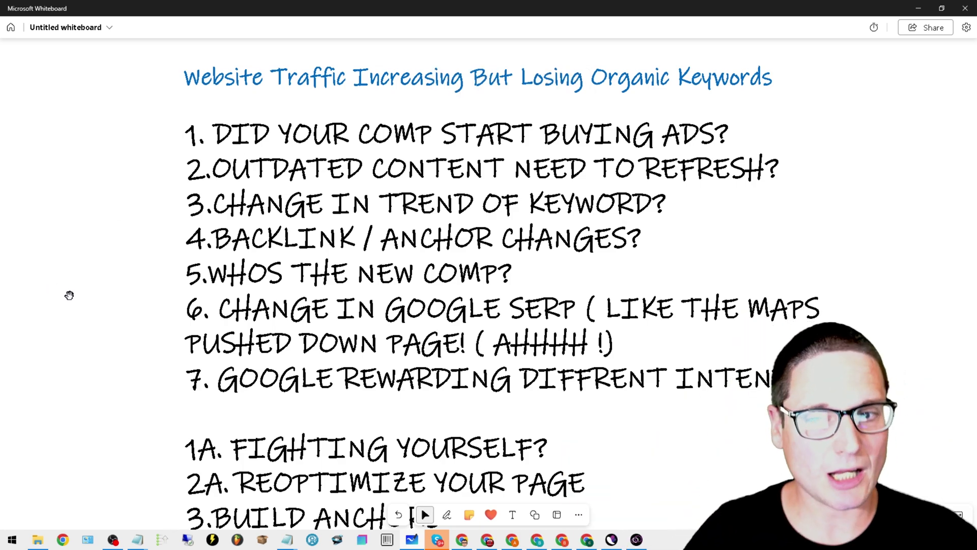
{"action": "key", "text": "ctrl+v"}
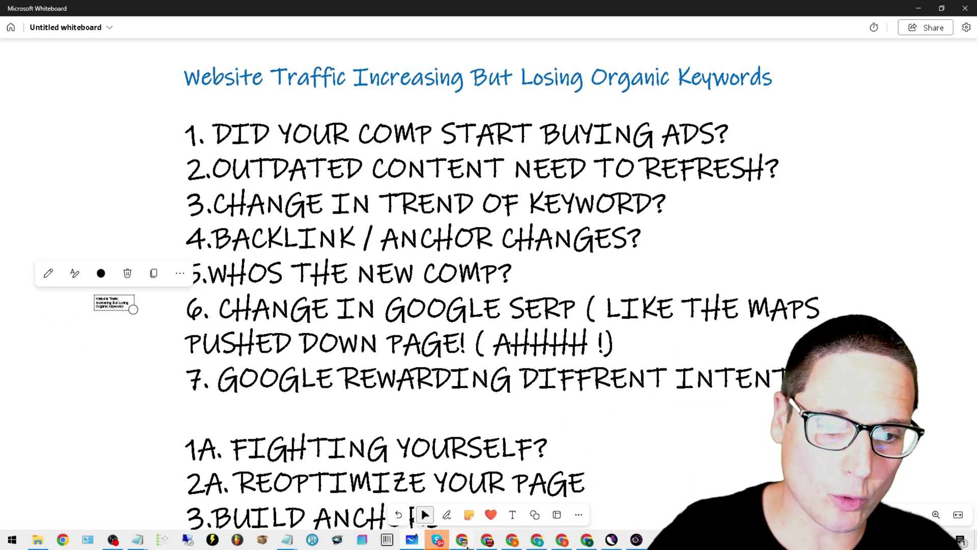
Step: Check the open Google results in Chrome, return to Microsoft Whiteboard and fit the title and entire checklist in view
{"action": "left_click", "coordinate": [588, 539]}
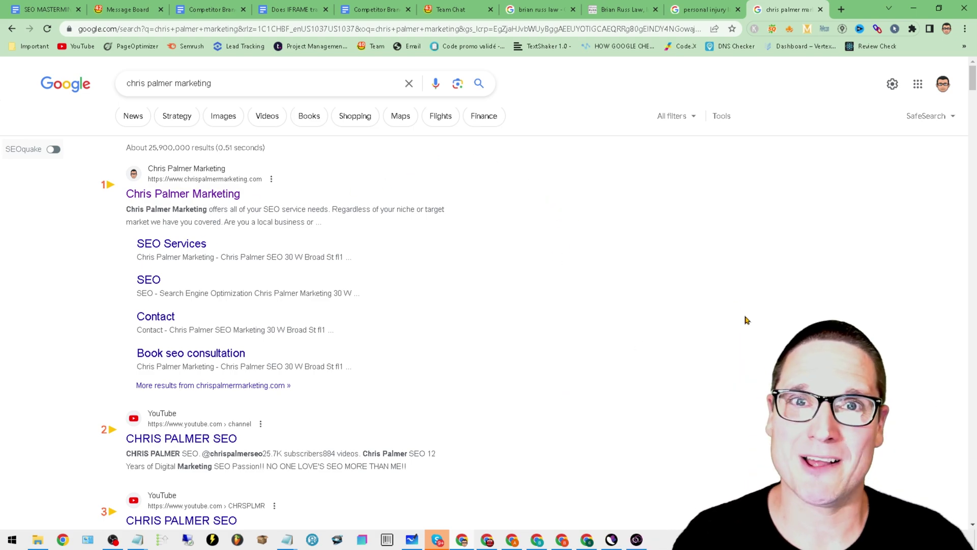
{"action": "mouse_move", "coordinate": [412, 539]}
{"action": "left_click", "coordinate": [422, 471]}
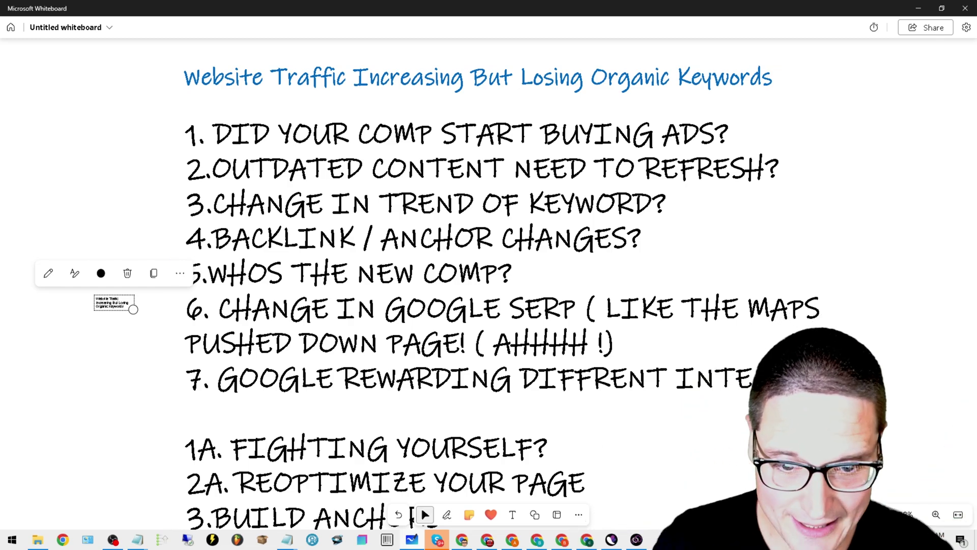
{"action": "scroll", "coordinate": [486, 478], "scroll_direction": "down", "scroll_amount": 1}
{"action": "scroll", "coordinate": [770, 478], "scroll_direction": "down", "scroll_amount": 3}
{"action": "left_click_drag", "start_coordinate": [926, 407], "coordinate": [857, 277]}
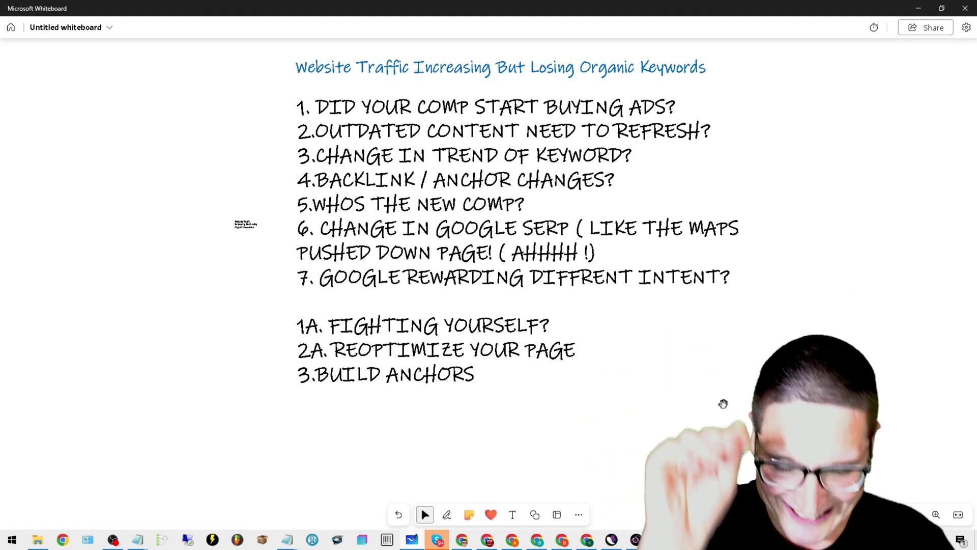
Step: View the image "Dropping keywords not traffic" from the Downloads folder, and close it together with File Explorer
{"action": "mouse_move", "coordinate": [45, 546]}
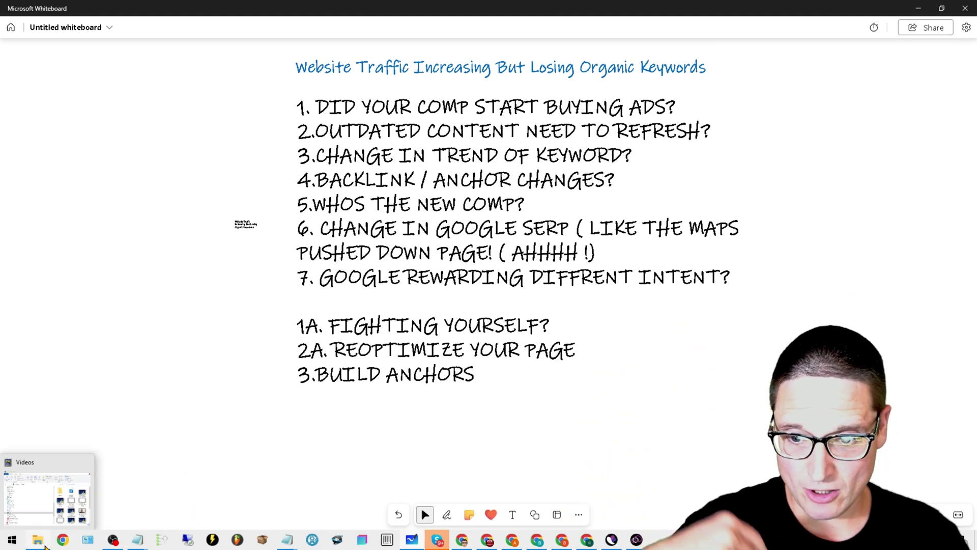
{"action": "left_click", "coordinate": [40, 483]}
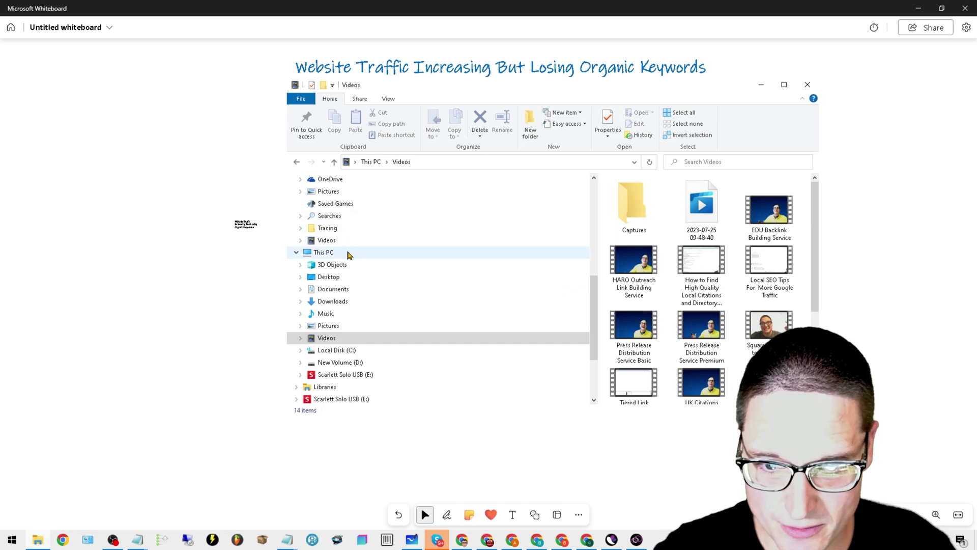
{"action": "left_click", "coordinate": [336, 302]}
{"action": "double_click", "coordinate": [708, 254]}
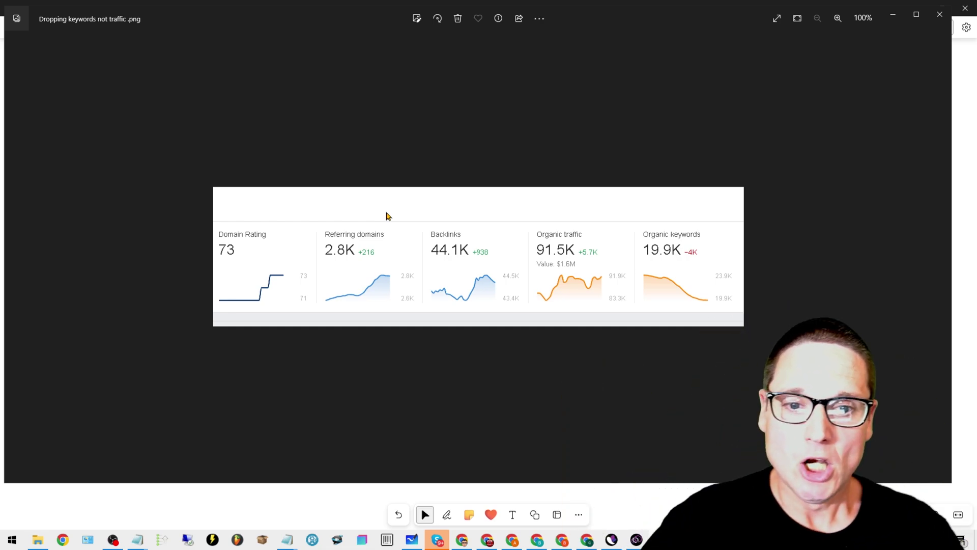
{"action": "left_click", "coordinate": [938, 16]}
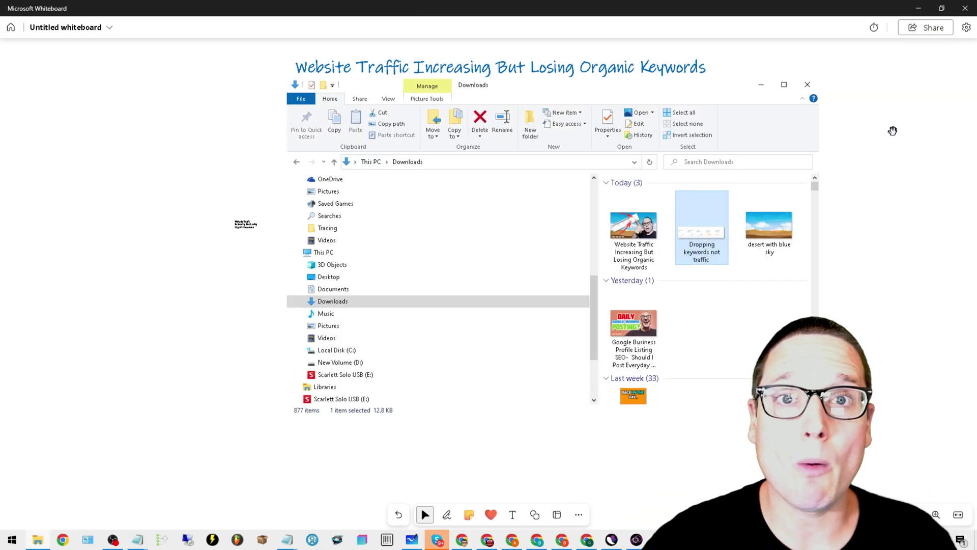
{"action": "left_click", "coordinate": [804, 87]}
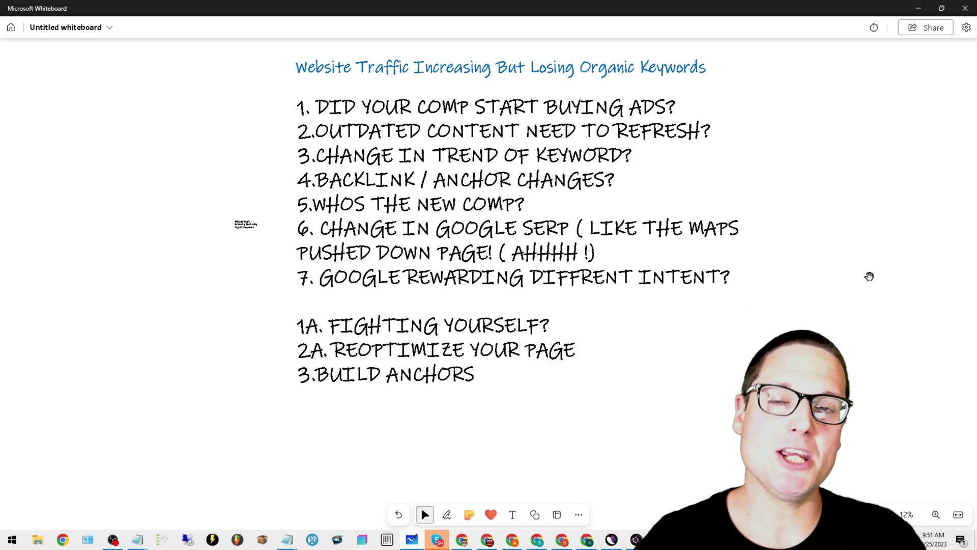
Step: Switch to Chrome and replace the Google query with a search for "personal injury lawyer in chicago"
{"action": "mouse_move", "coordinate": [462, 538]}
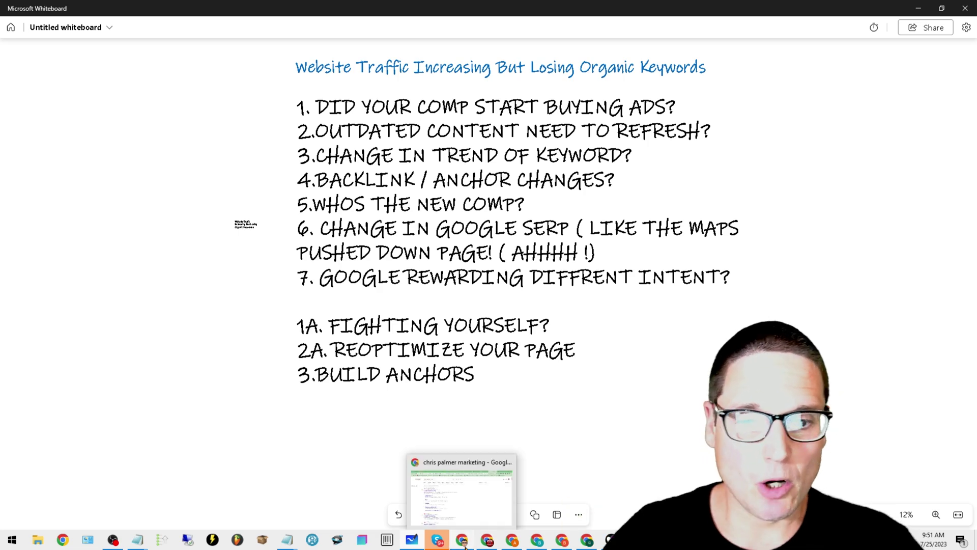
{"action": "left_click", "coordinate": [455, 471]}
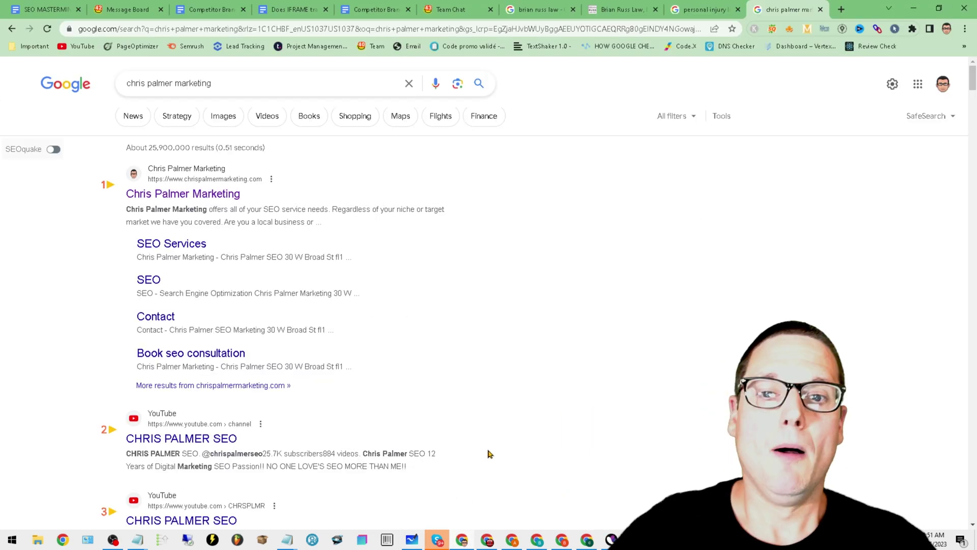
{"action": "triple_click", "coordinate": [232, 91]}
{"action": "key", "text": "BackSpace"}
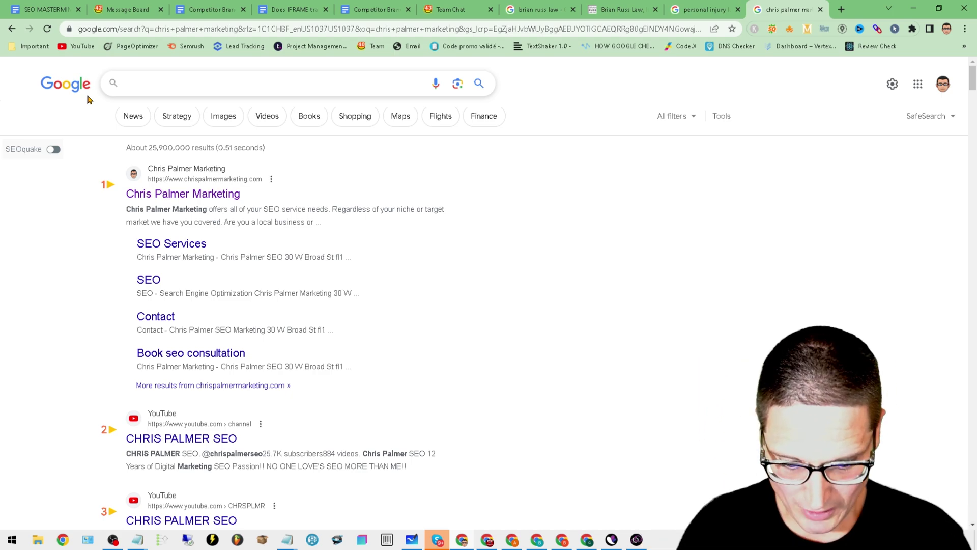
{"action": "type", "text": "ersonal inju"}
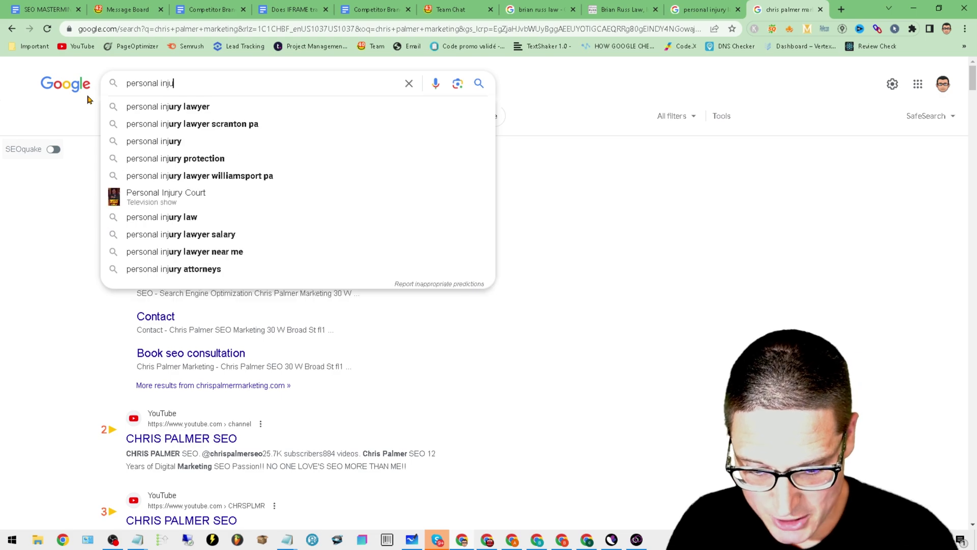
{"action": "type", "text": "ry lawyer in chicago"}
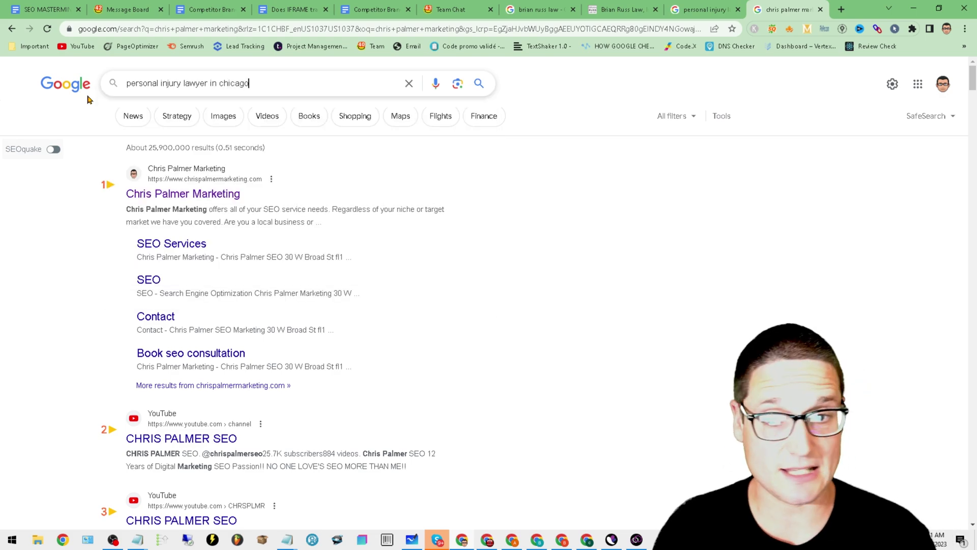
{"action": "key", "text": "Return"}
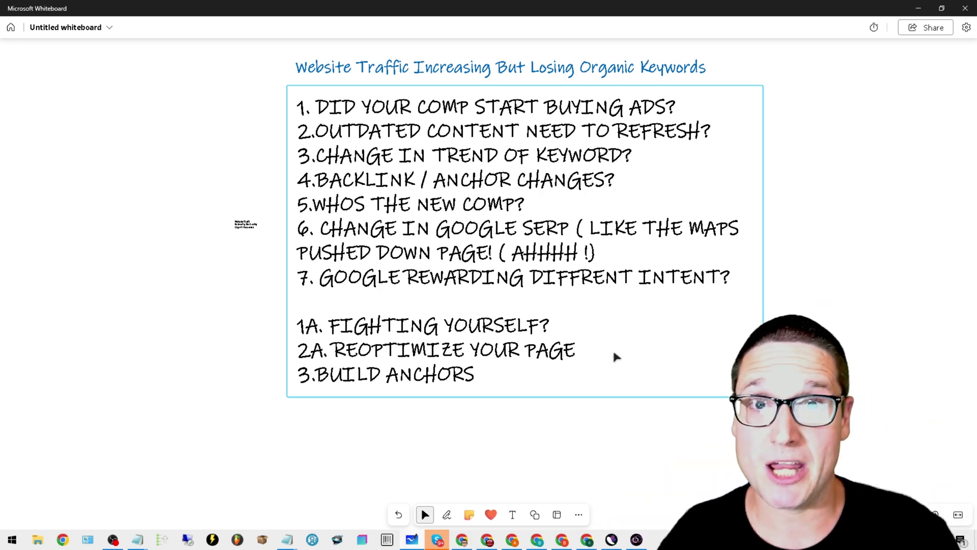
Step: Examine the Chicago personal injury lawyer results in Chrome from sponsored listings to organic results, and show the related query suggestions
{"action": "key", "text": "Escape"}
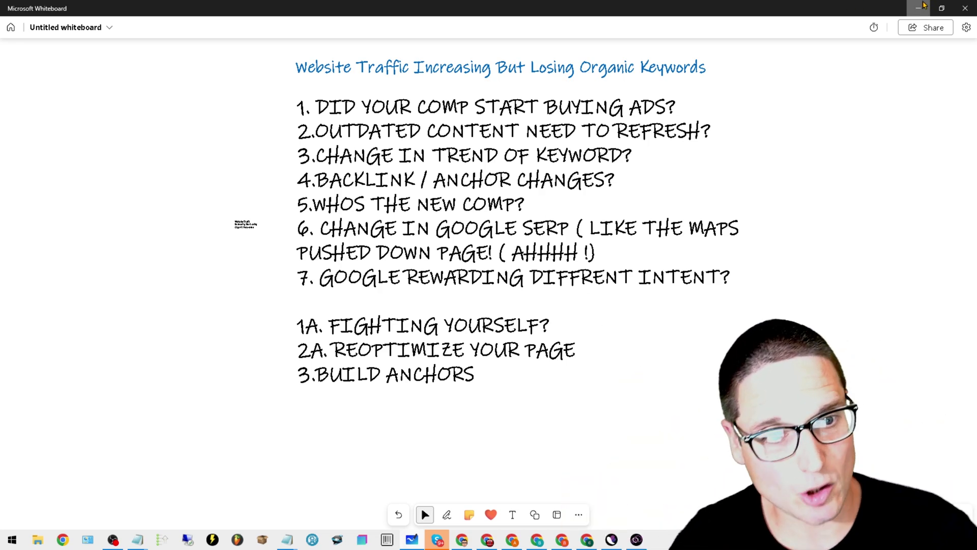
{"action": "left_click", "coordinate": [920, 9]}
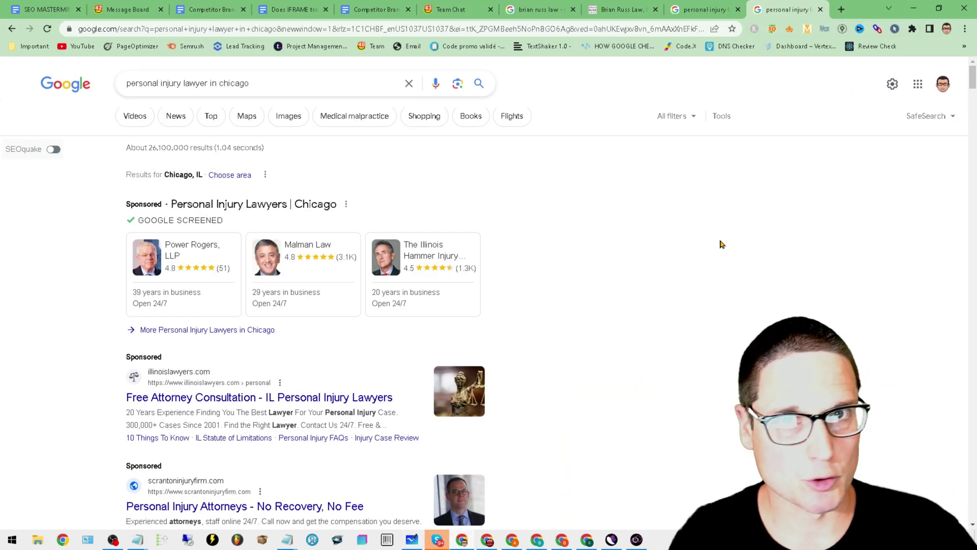
{"action": "left_click_drag", "start_coordinate": [262, 85], "coordinate": [95, 95]}
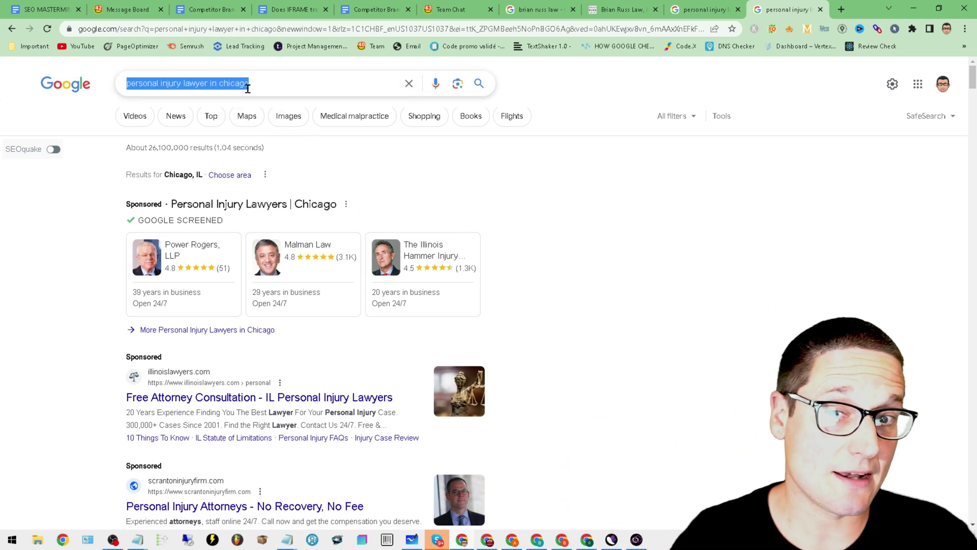
{"action": "scroll", "coordinate": [657, 283], "scroll_direction": "down", "scroll_amount": 4}
{"action": "scroll", "coordinate": [341, 517], "scroll_direction": "down", "scroll_amount": 5}
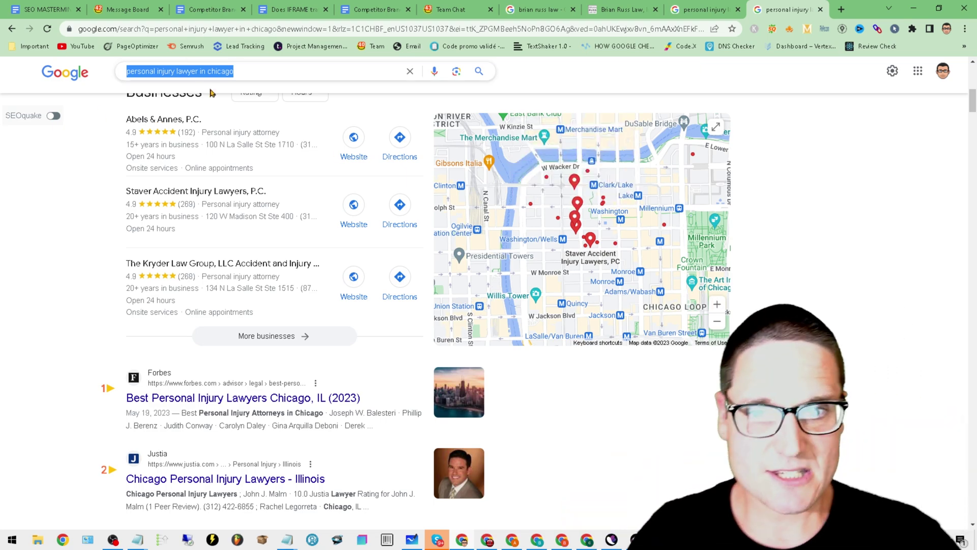
{"action": "left_click", "coordinate": [251, 74]}
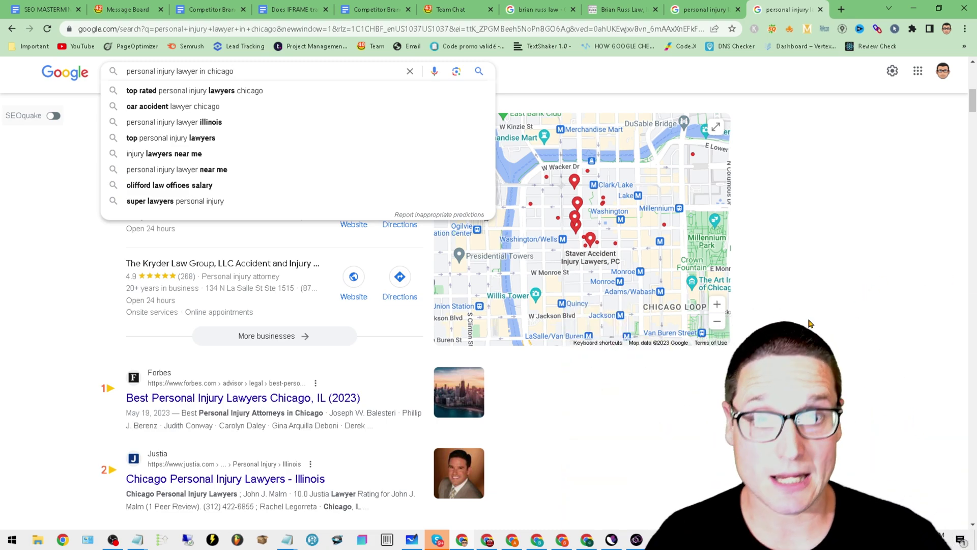
{"action": "left_click", "coordinate": [412, 540]}
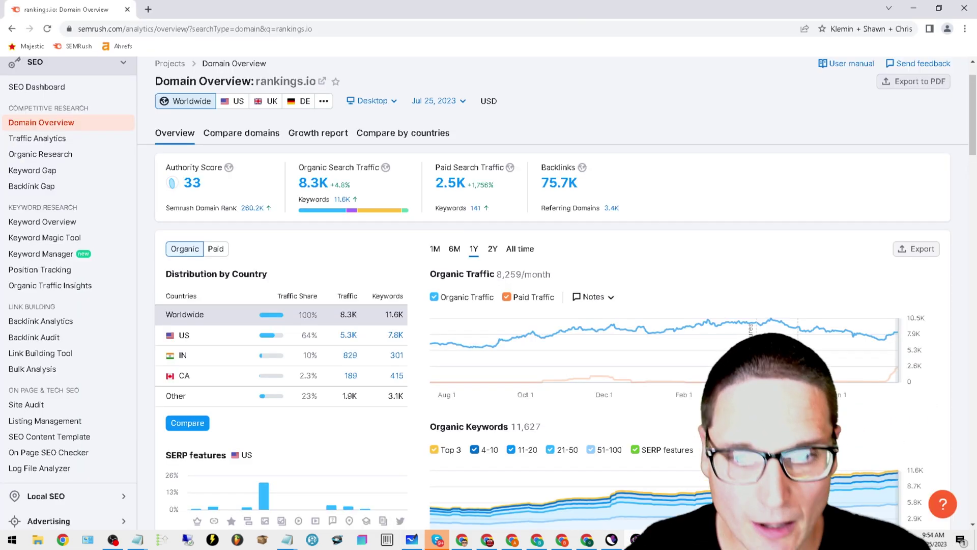
Step: Open Backlink Analytics for rankings.io in Semrush, continuing to work by pausing one active session
{"action": "scroll", "coordinate": [578, 199], "scroll_direction": "up", "scroll_amount": 1}
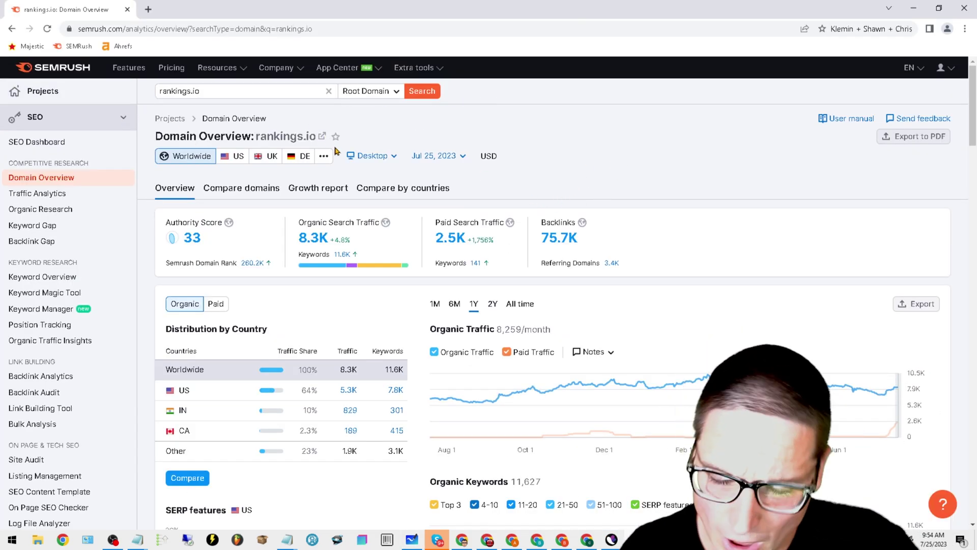
{"action": "left_click", "coordinate": [238, 92]}
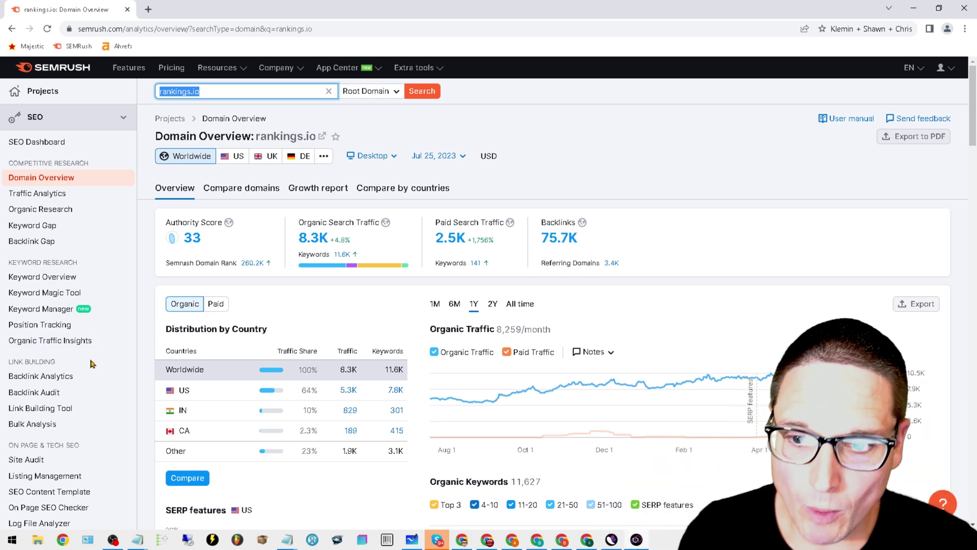
{"action": "left_click", "coordinate": [57, 382]}
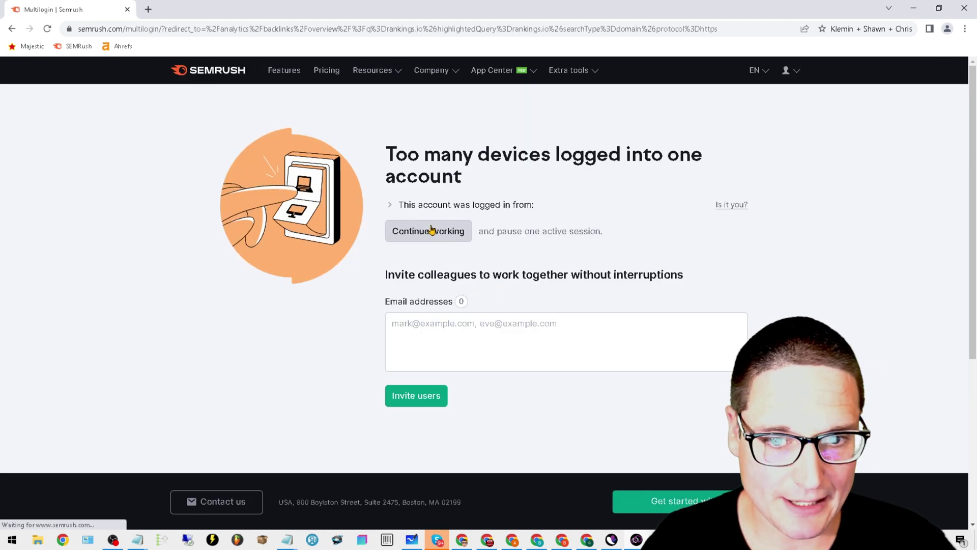
{"action": "left_click", "coordinate": [433, 229]}
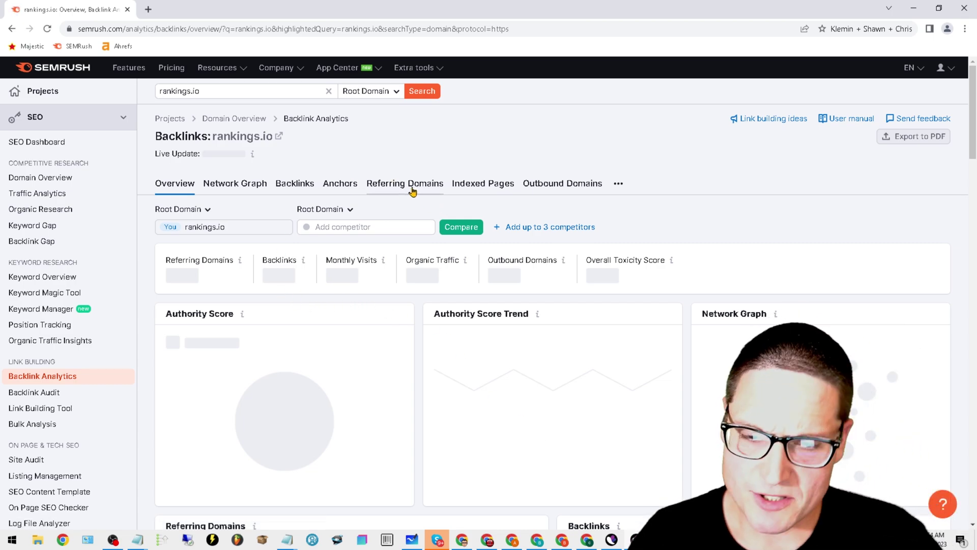
Step: Examine the Referring Domains and Anchors reports for rankings.io, and return to Microsoft Whiteboard
{"action": "left_click", "coordinate": [386, 198]}
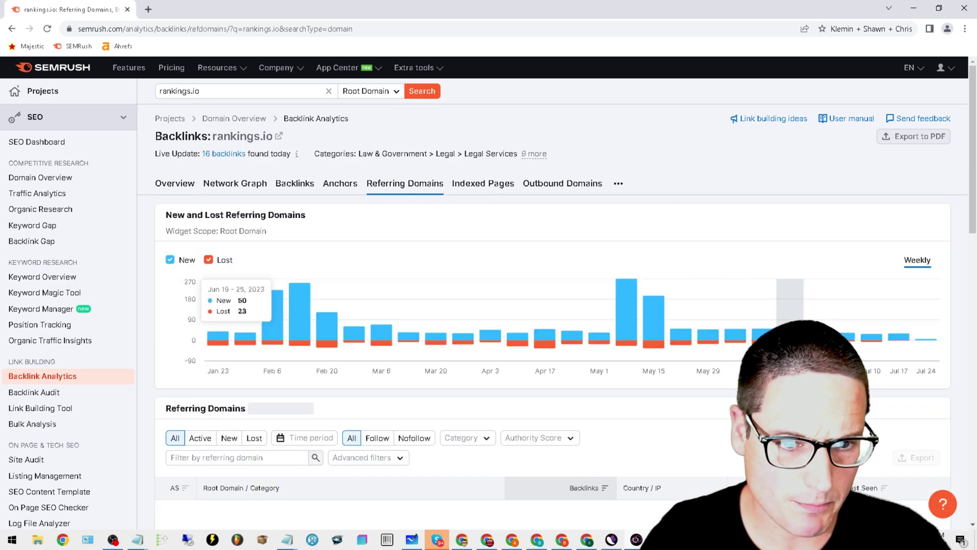
{"action": "scroll", "coordinate": [552, 305], "scroll_direction": "down", "scroll_amount": 3}
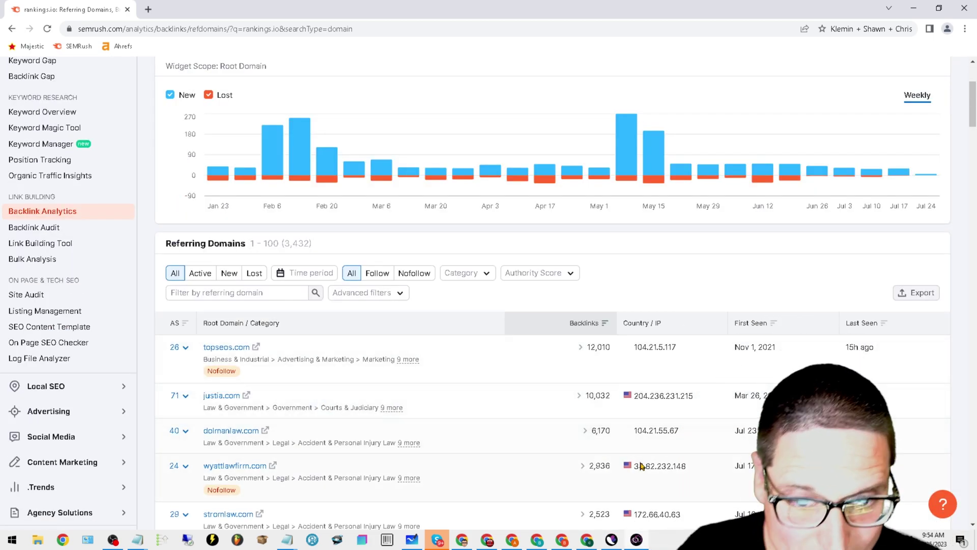
{"action": "scroll", "coordinate": [613, 460], "scroll_direction": "up", "scroll_amount": 3}
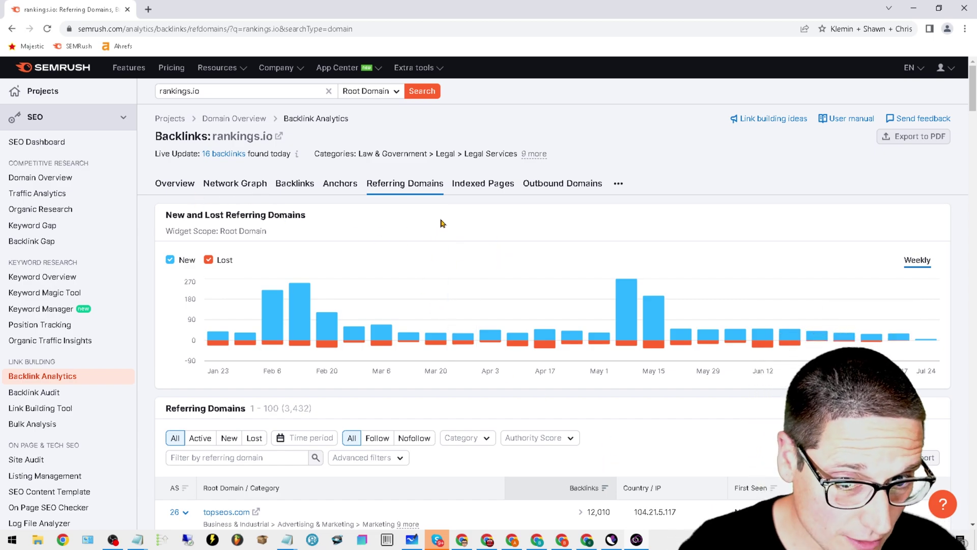
{"action": "left_click", "coordinate": [338, 189]}
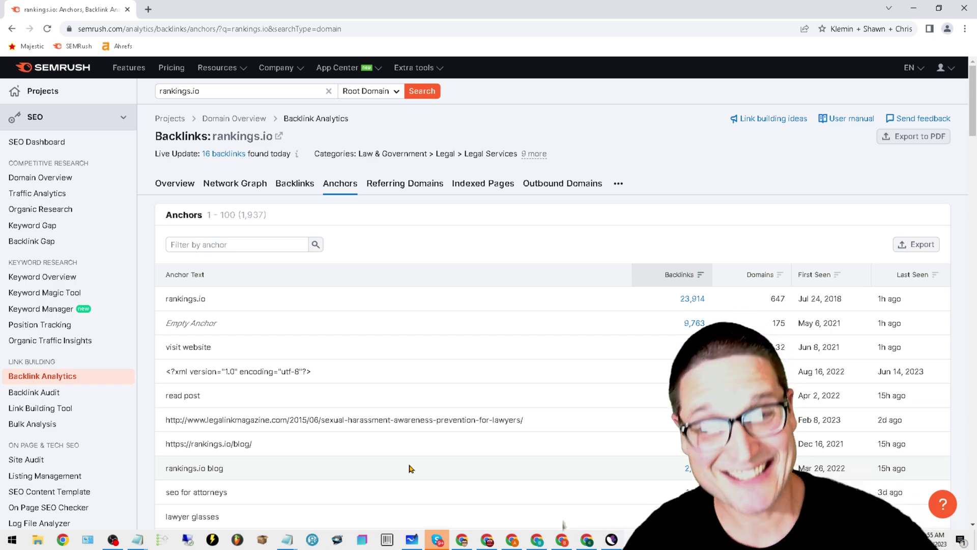
{"action": "left_click", "coordinate": [410, 540]}
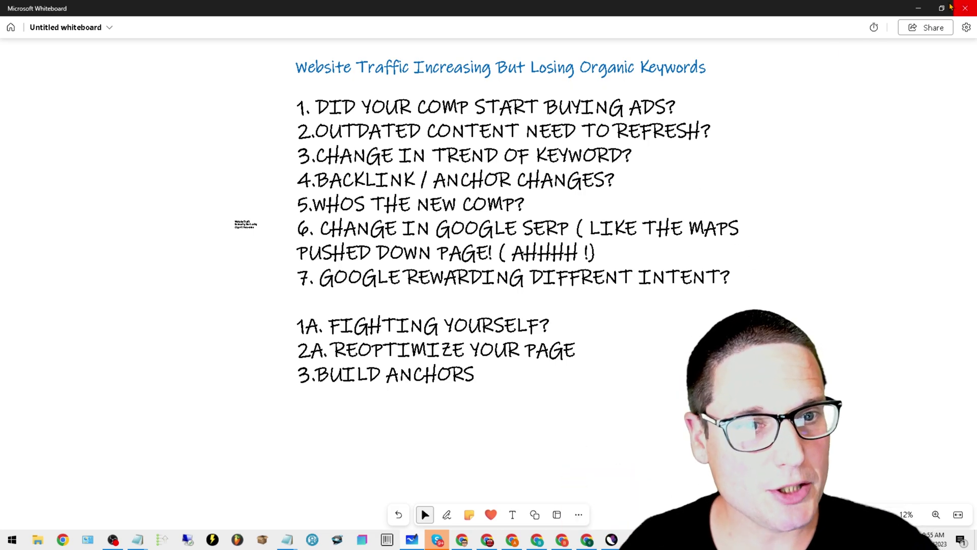
Step: Switch back to the Google results in Chrome, dismiss the query suggestions and examine the organic listings below the map
{"action": "left_click", "coordinate": [541, 543]}
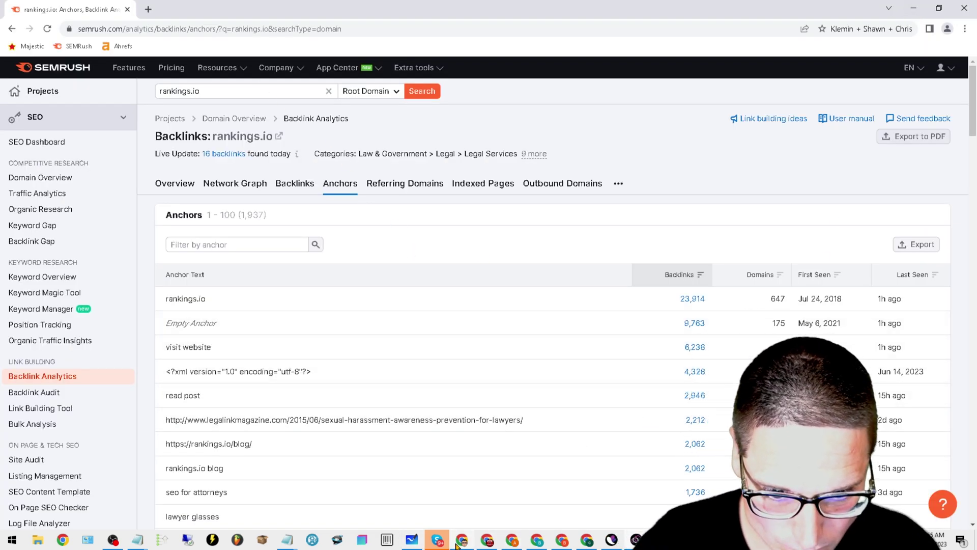
{"action": "left_click", "coordinate": [486, 538]}
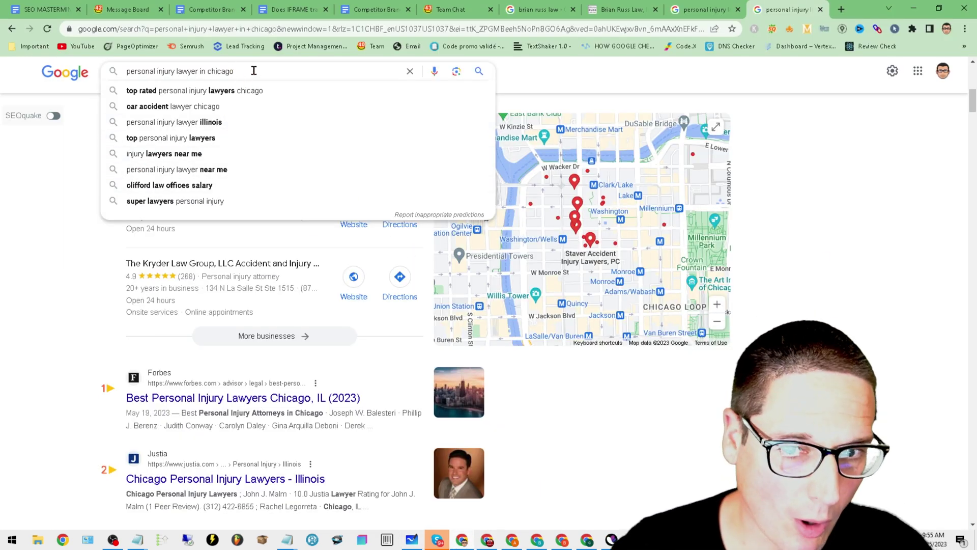
{"action": "left_click_drag", "start_coordinate": [253, 70], "coordinate": [125, 72]}
{"action": "left_click", "coordinate": [892, 344]}
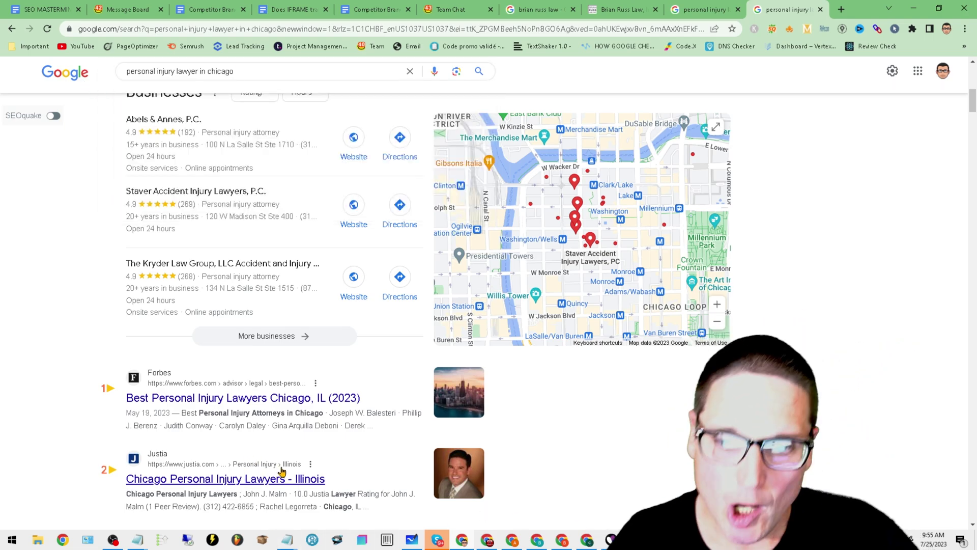
{"action": "scroll", "coordinate": [670, 483], "scroll_direction": "down", "scroll_amount": 3}
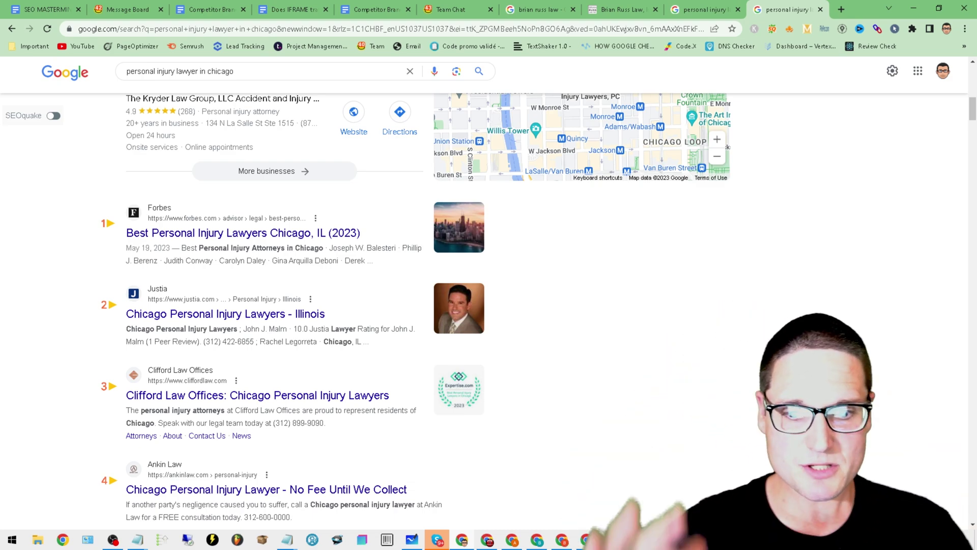
Step: Check the checklist in Microsoft Whiteboard, return to Chrome and search Google for "car accident lawyer new york"
{"action": "key", "text": "alt+Tab"}
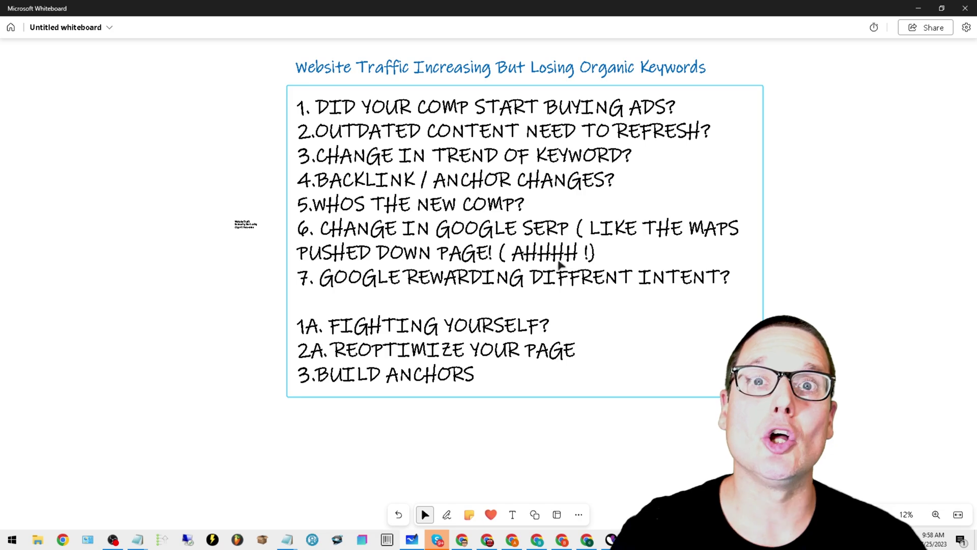
{"action": "left_click", "coordinate": [919, 8]}
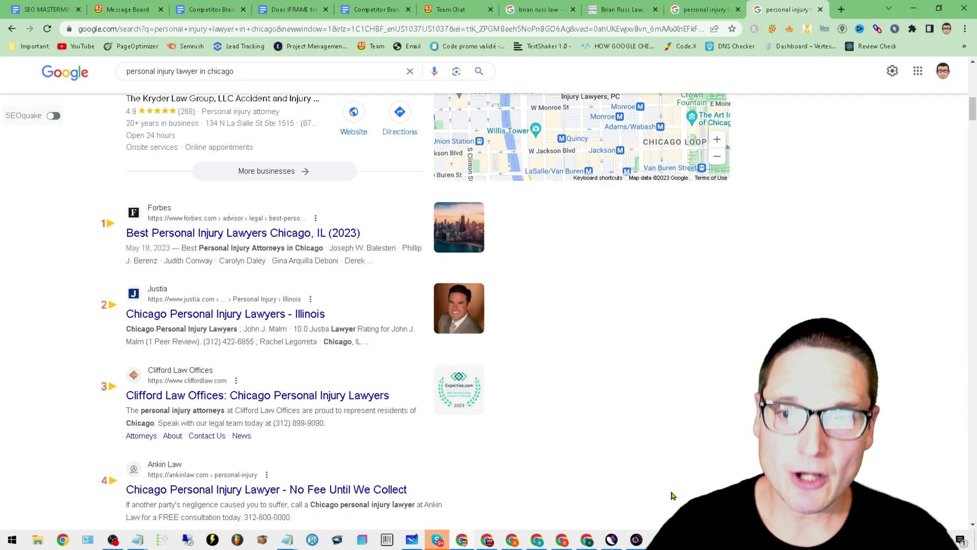
{"action": "scroll", "coordinate": [356, 254], "scroll_direction": "up", "scroll_amount": 8}
{"action": "left_click", "coordinate": [166, 69]}
{"action": "left_click_drag", "start_coordinate": [166, 68], "coordinate": [47, 97]}
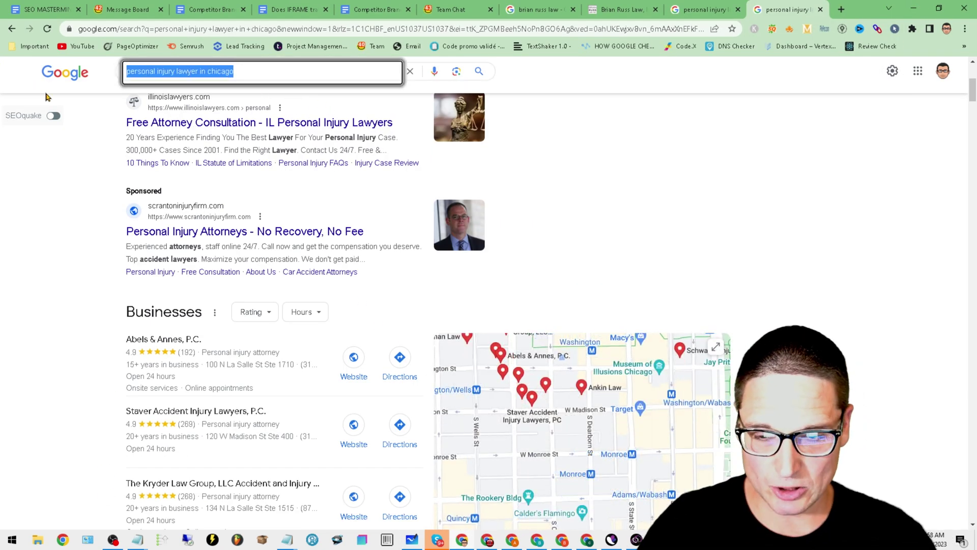
{"action": "type", "text": "car ac"}
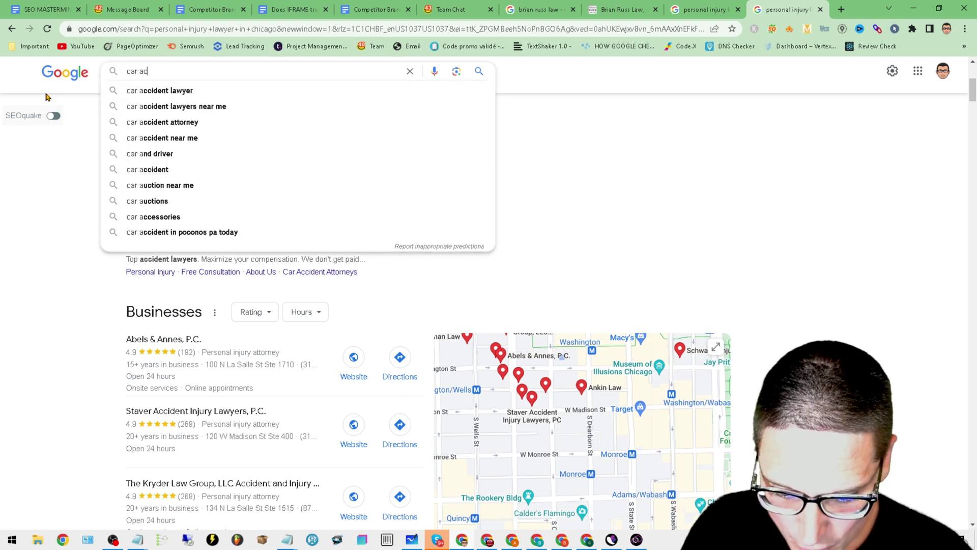
{"action": "type", "text": "cident lawyer new"}
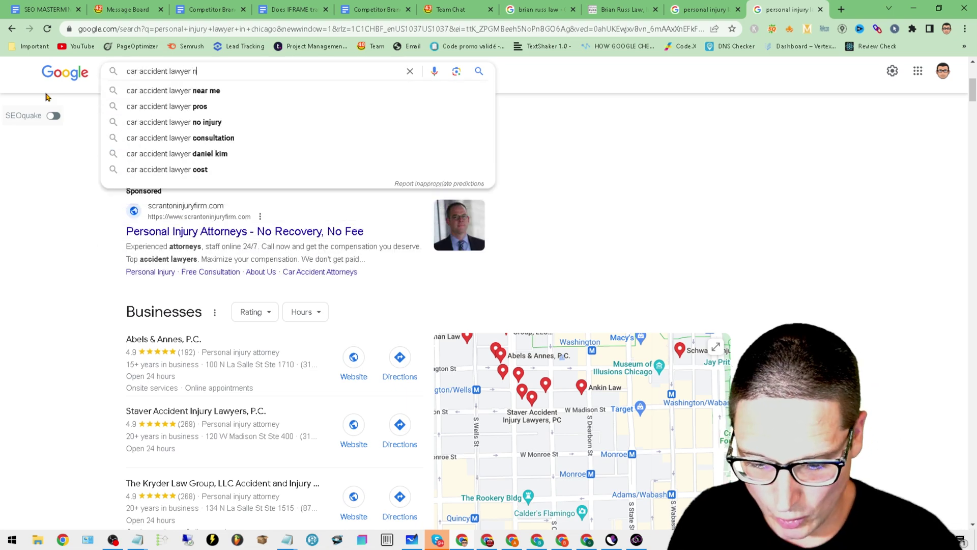
{"action": "key", "text": "Return"}
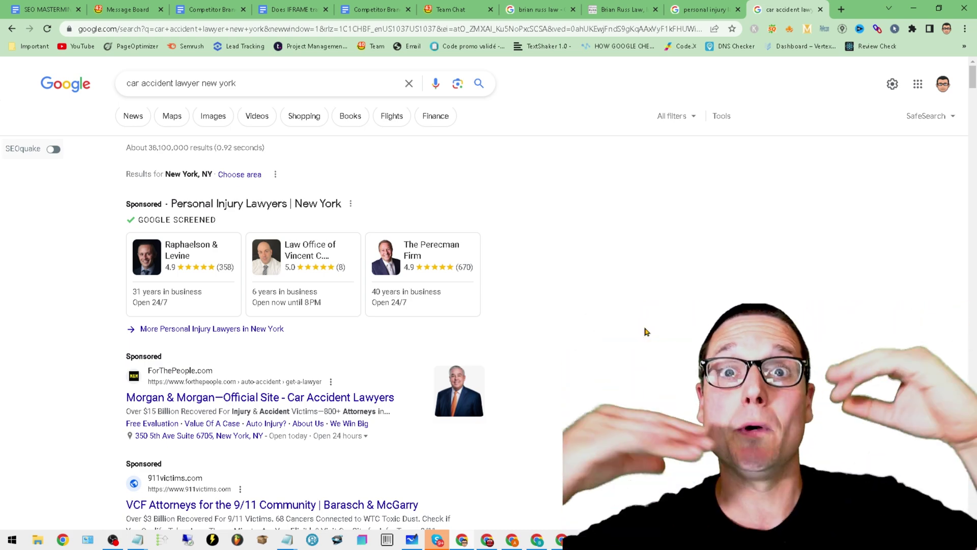
Step: Override the browser's geolocation with New York, NY, USA, enable the fake location and rerun the car accident lawyer search
{"action": "left_click", "coordinate": [842, 29]}
{"action": "type", "text": "new york, NY, USA"}
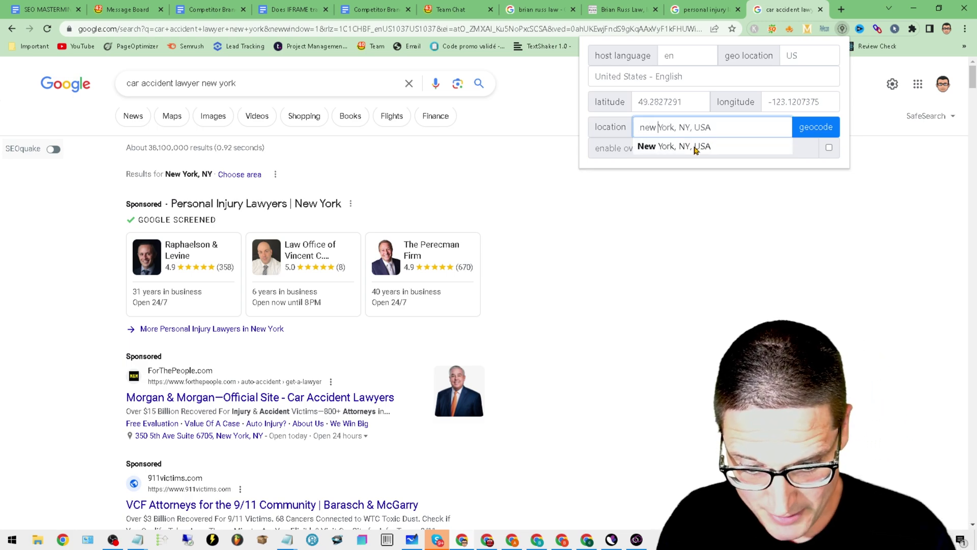
{"action": "left_click", "coordinate": [690, 146]}
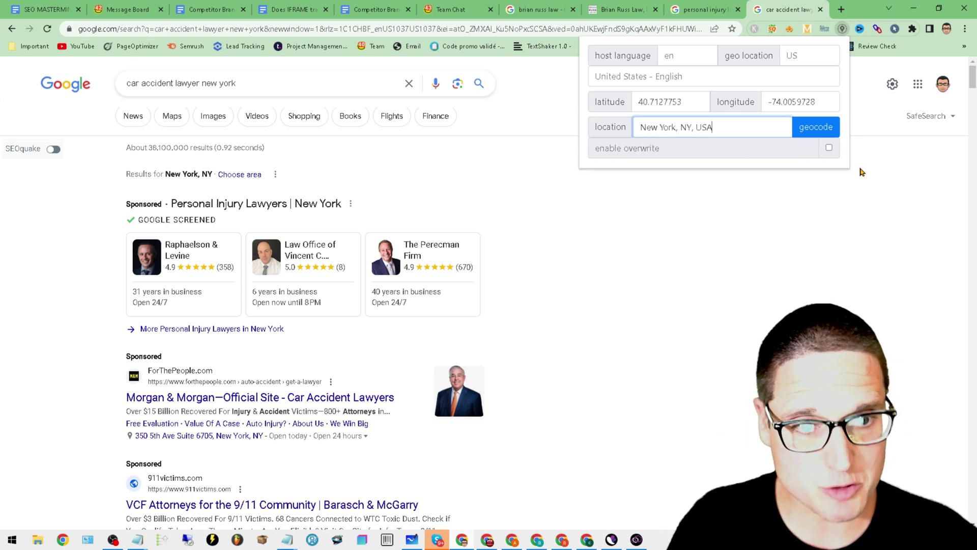
{"action": "left_click", "coordinate": [828, 149]}
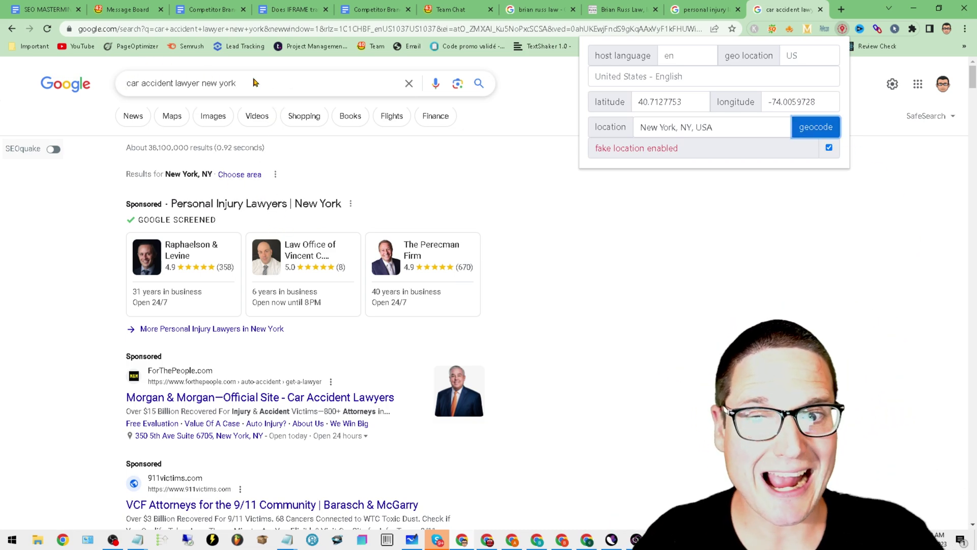
{"action": "left_click", "coordinate": [236, 83]}
{"action": "key", "text": "ctrl+a"}
{"action": "left_click", "coordinate": [479, 83]}
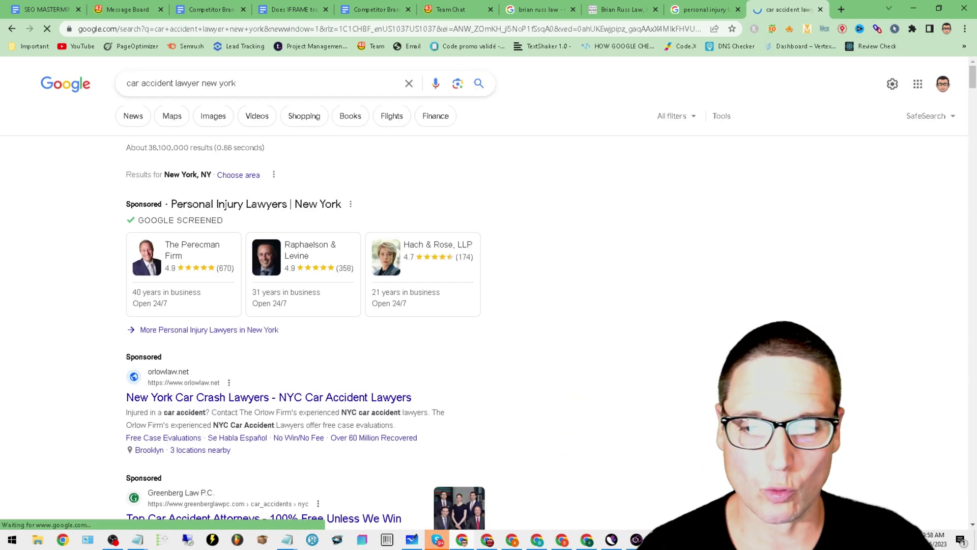
Step: Examine the organic listings below the map for the New York search, comparing the titles of the top three results
{"action": "scroll", "coordinate": [373, 216], "scroll_direction": "down", "scroll_amount": 14}
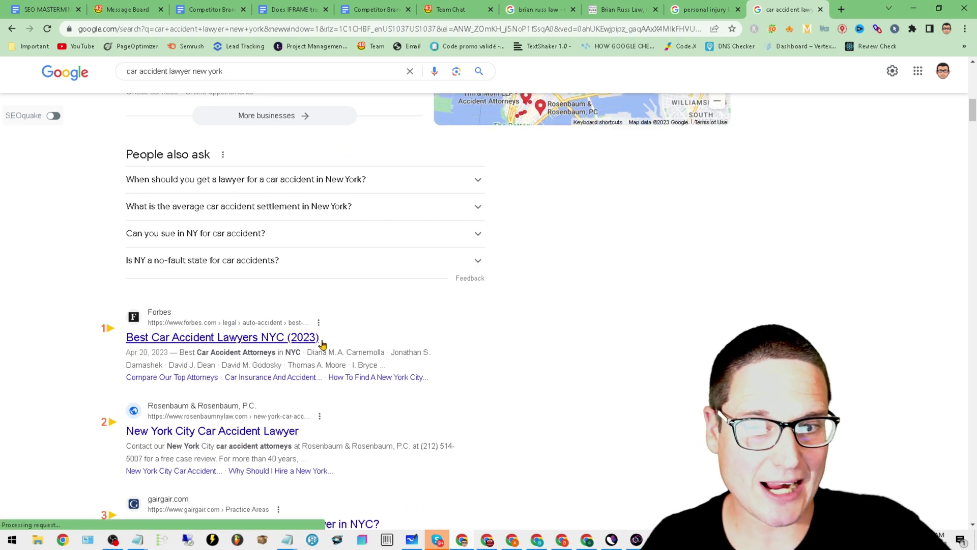
{"action": "left_click_drag", "start_coordinate": [336, 338], "coordinate": [154, 339]}
{"action": "left_click", "coordinate": [118, 350]}
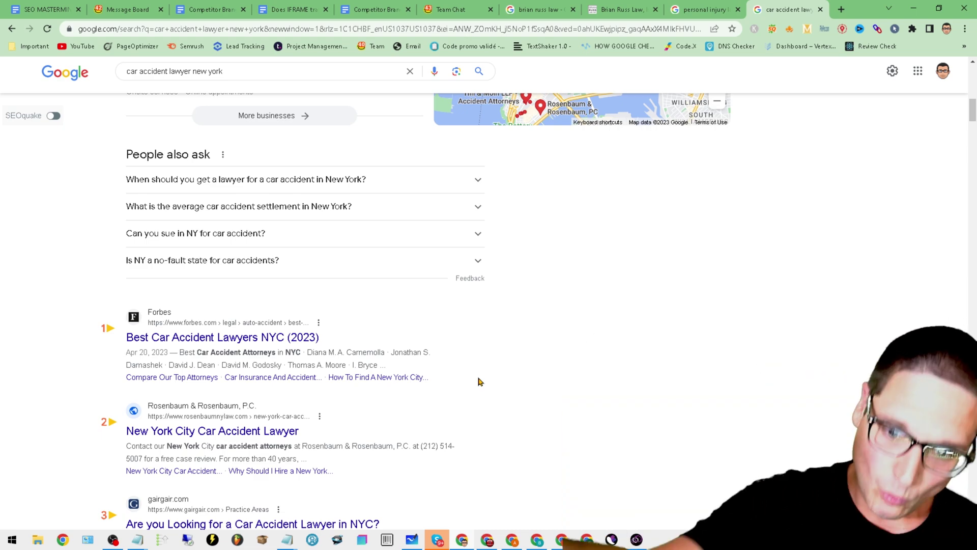
{"action": "left_click_drag", "start_coordinate": [307, 433], "coordinate": [153, 428]}
{"action": "left_click", "coordinate": [585, 439]}
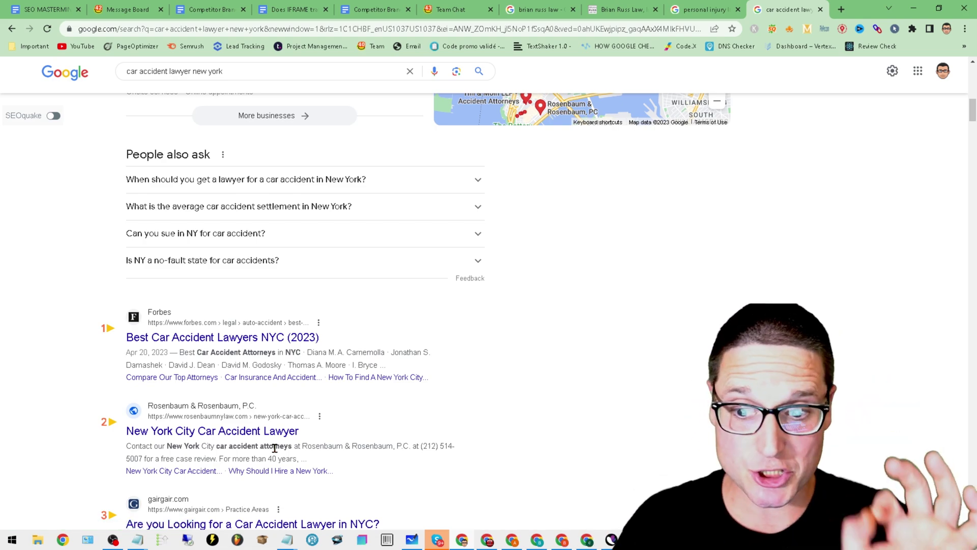
{"action": "scroll", "coordinate": [598, 454], "scroll_direction": "down", "scroll_amount": 1}
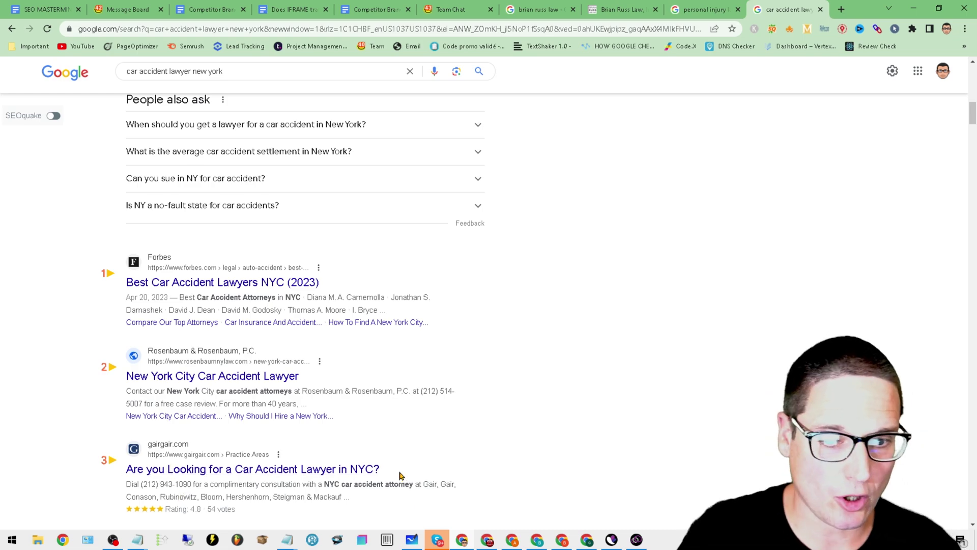
{"action": "left_click_drag", "start_coordinate": [392, 474], "coordinate": [132, 467]}
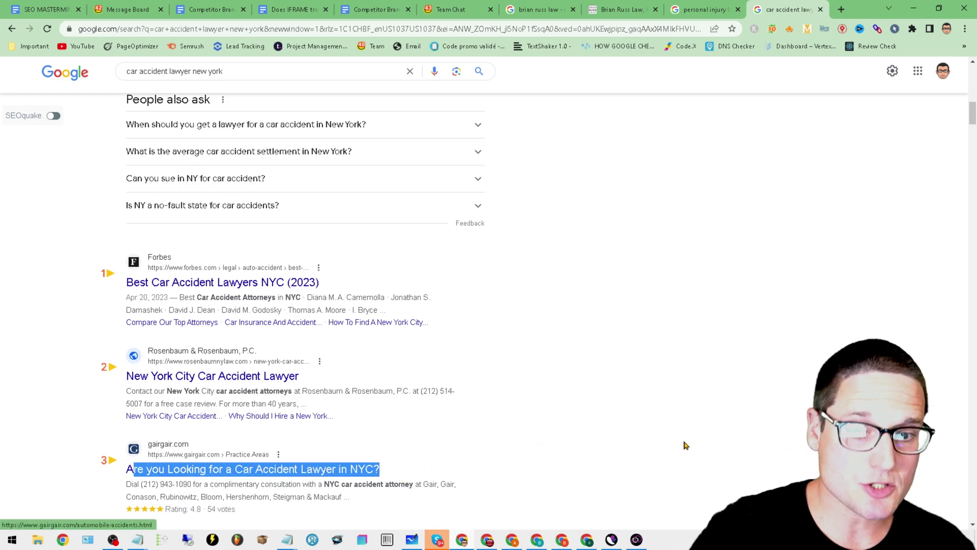
{"action": "scroll", "coordinate": [686, 456], "scroll_direction": "down", "scroll_amount": 3}
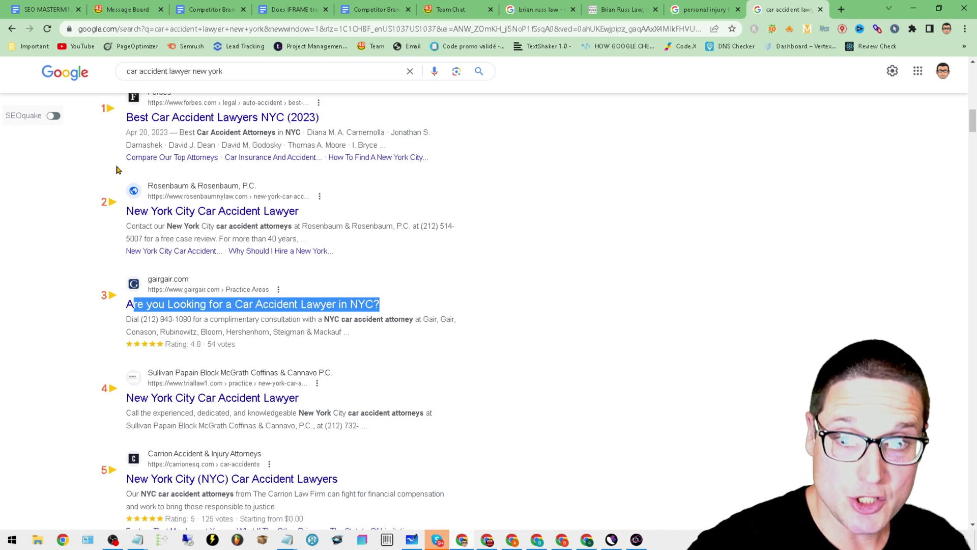
Step: Search Google for "car accident lawyer" without the city, checking the location override, and examine how the organic listings rank
{"action": "left_click_drag", "start_coordinate": [253, 72], "coordinate": [192, 99]}
{"action": "key", "text": "BackSpace"}
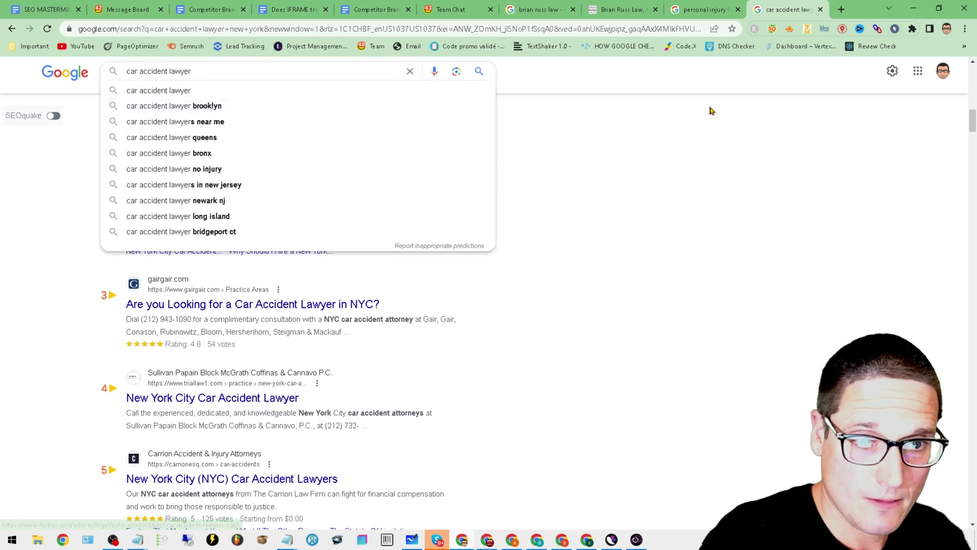
{"action": "left_click", "coordinate": [841, 29]}
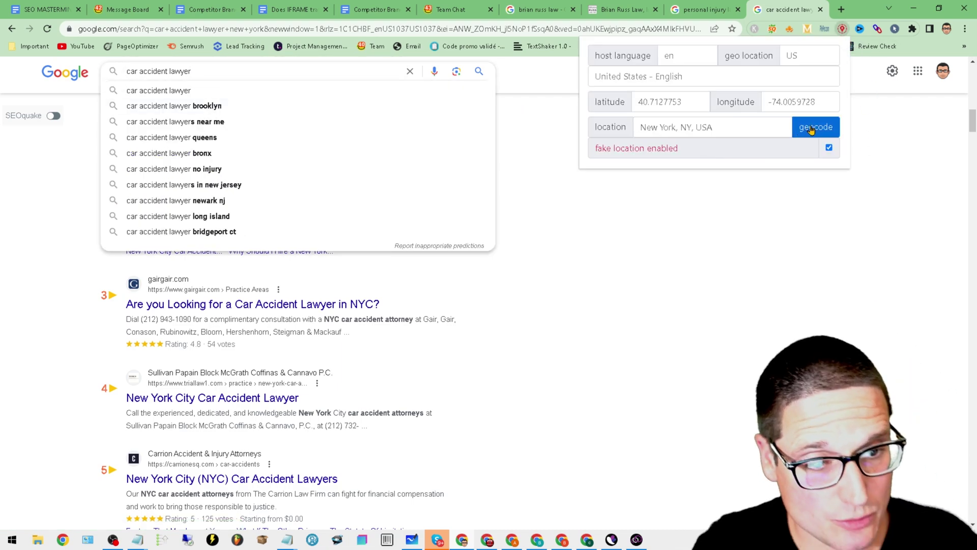
{"action": "left_click", "coordinate": [684, 290]}
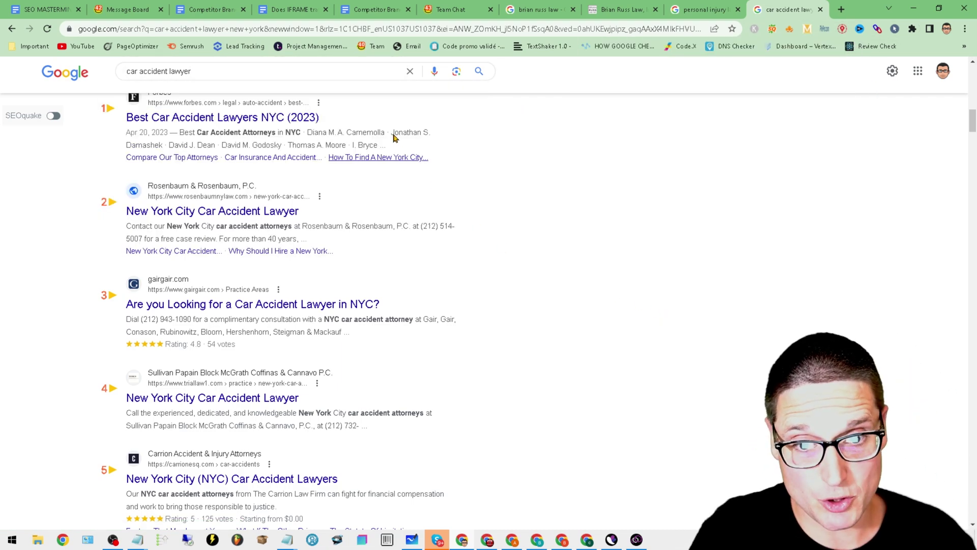
{"action": "left_click", "coordinate": [477, 74]}
{"action": "scroll", "coordinate": [643, 270], "scroll_direction": "down", "scroll_amount": 10}
{"action": "scroll", "coordinate": [651, 290], "scroll_direction": "up", "scroll_amount": 2}
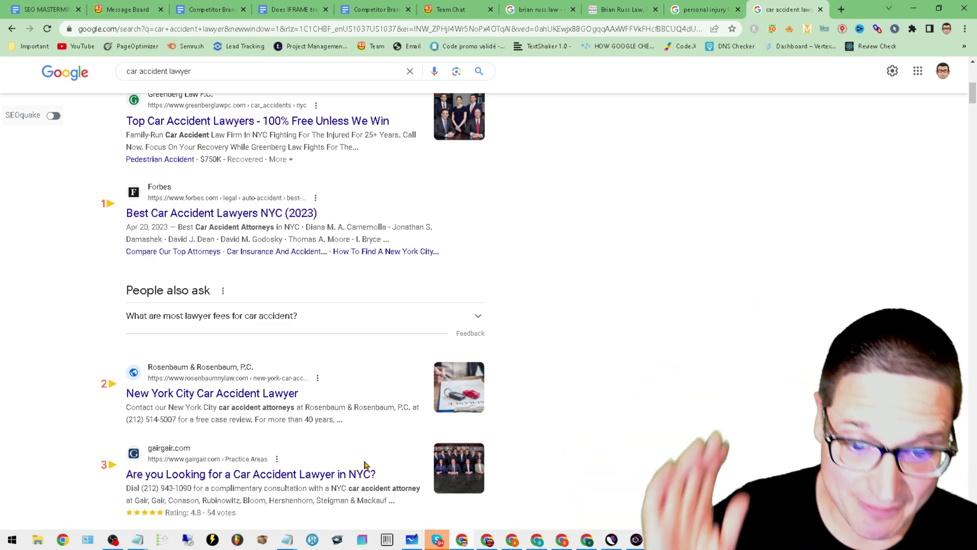
Step: Switch to Microsoft Whiteboard and review the checklist of causes and the fixes listed beneath it
{"action": "left_click", "coordinate": [412, 539]}
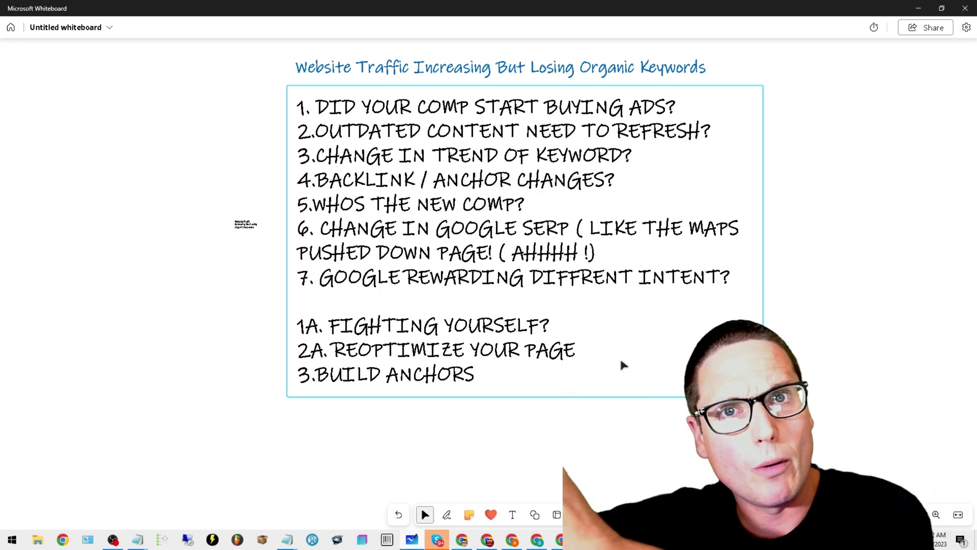
{"action": "left_click", "coordinate": [602, 437]}
{"action": "left_click", "coordinate": [454, 374]}
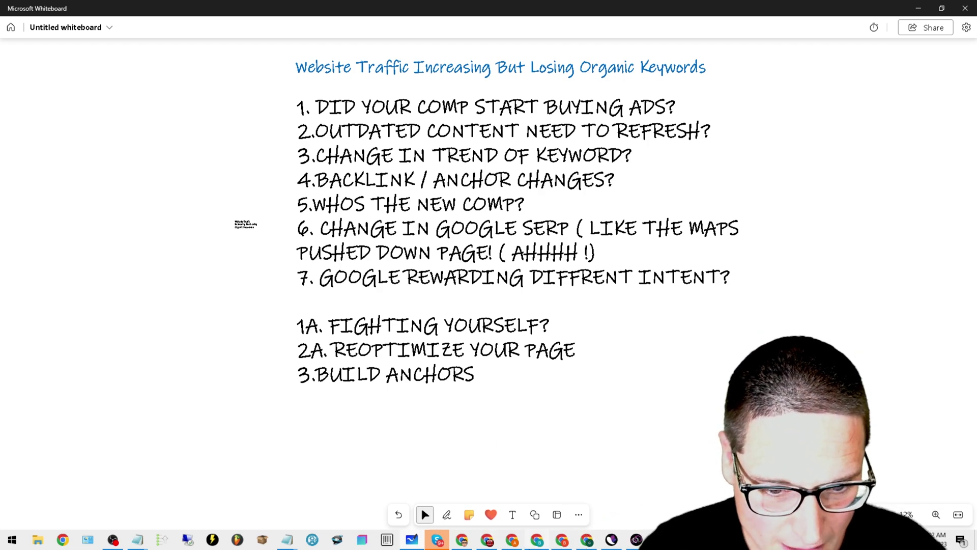
Step: Switch to the Google Search Console Performance report in Chrome and filter it by the query "appliance repair near me"
{"action": "mouse_move", "coordinate": [586, 544]}
{"action": "left_click", "coordinate": [608, 467]}
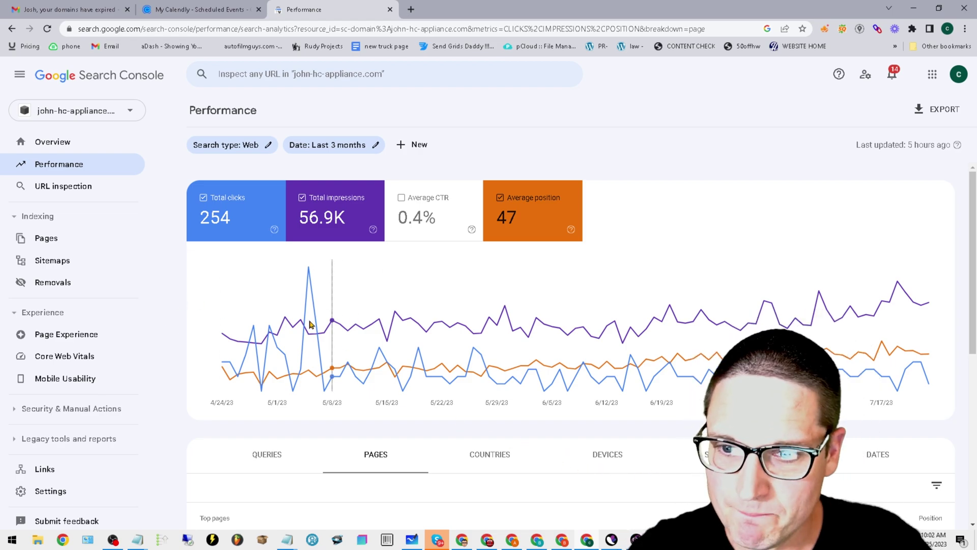
{"action": "scroll", "coordinate": [611, 458], "scroll_direction": "down", "scroll_amount": 3}
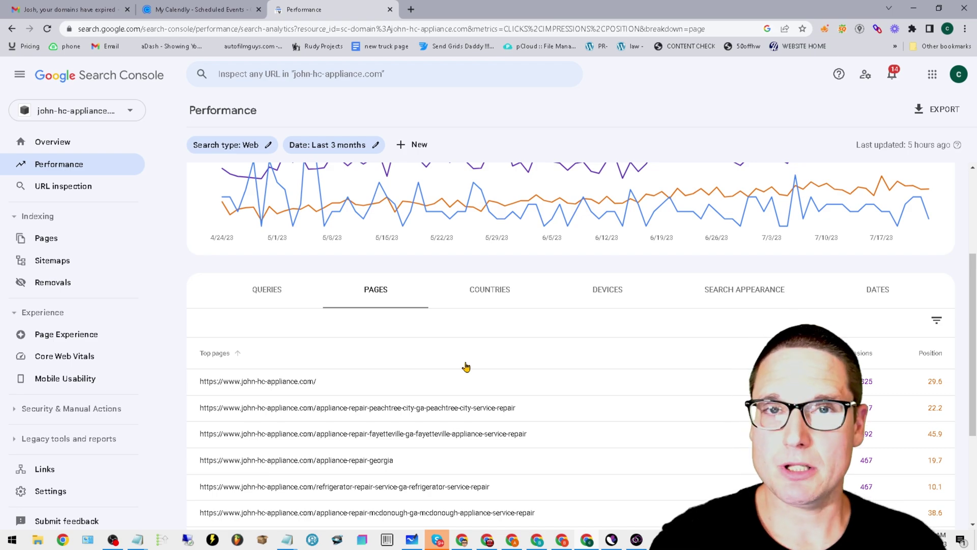
{"action": "left_click", "coordinate": [287, 298]}
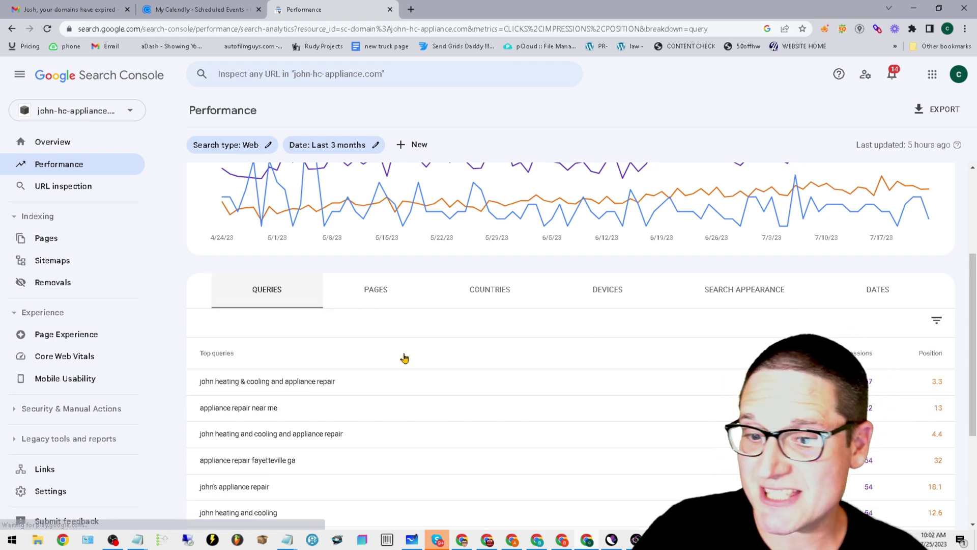
{"action": "left_click", "coordinate": [247, 418]}
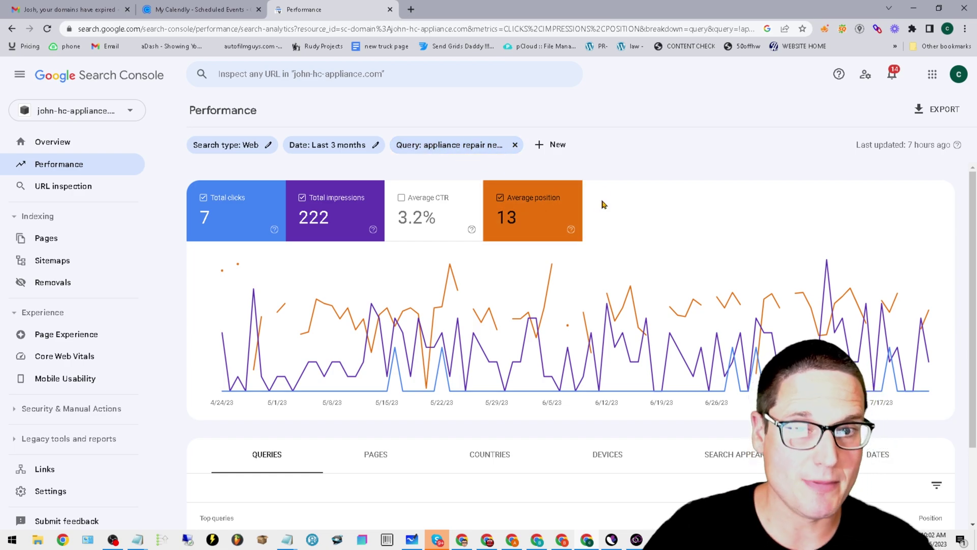
Step: Examine the performance chart and the list of pages competing for the filtered query, and return to Microsoft Whiteboard
{"action": "scroll", "coordinate": [603, 203], "scroll_direction": "down", "scroll_amount": 2}
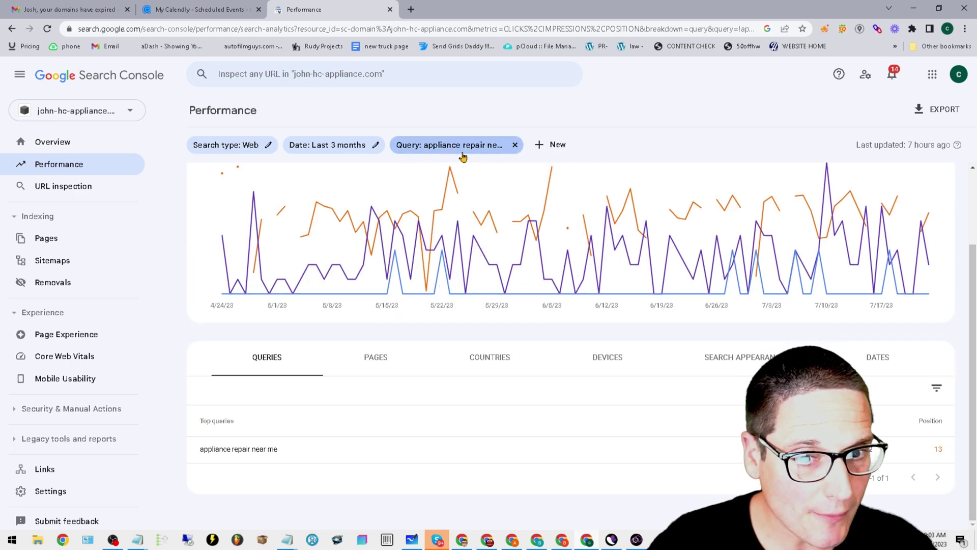
{"action": "scroll", "coordinate": [589, 179], "scroll_direction": "up", "scroll_amount": 2}
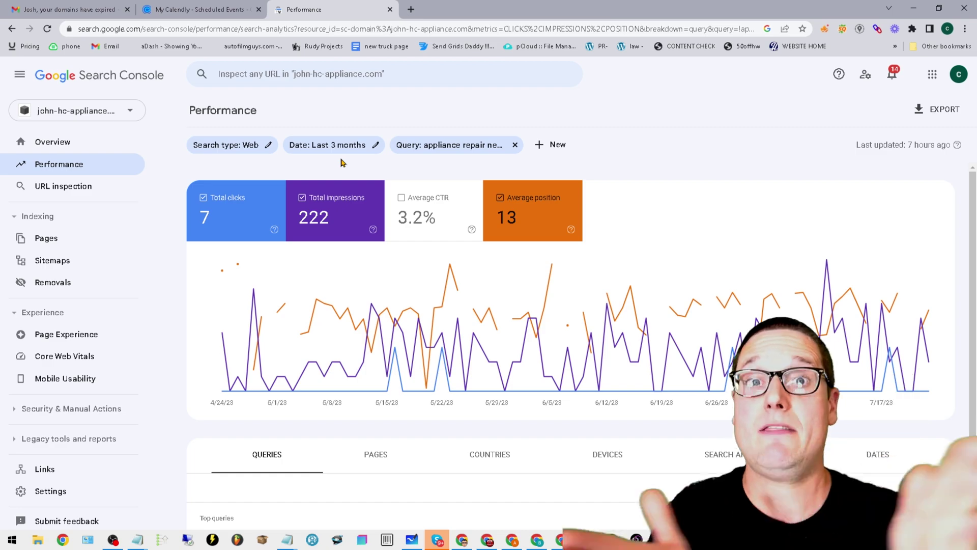
{"action": "scroll", "coordinate": [492, 473], "scroll_direction": "down", "scroll_amount": 2}
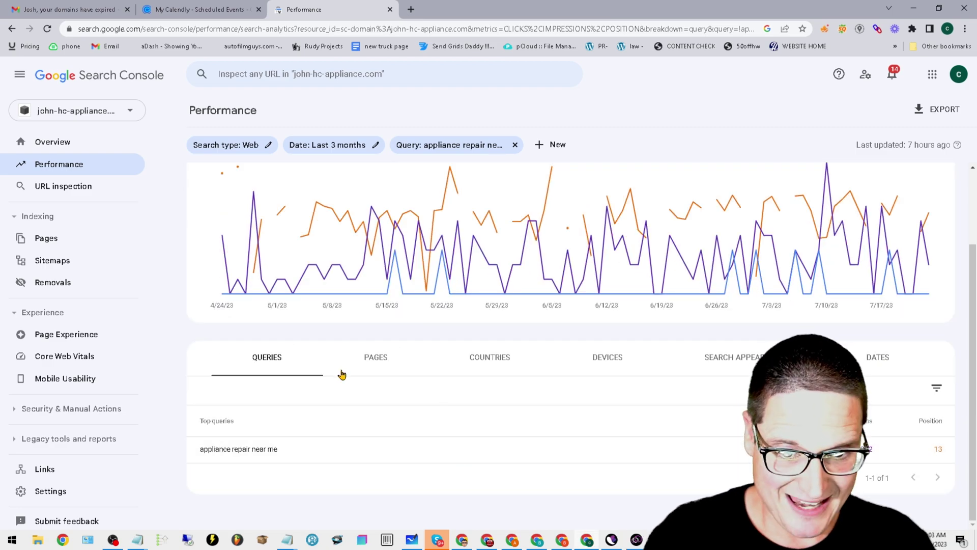
{"action": "left_click", "coordinate": [386, 359]}
{"action": "scroll", "coordinate": [514, 429], "scroll_direction": "down", "scroll_amount": 3}
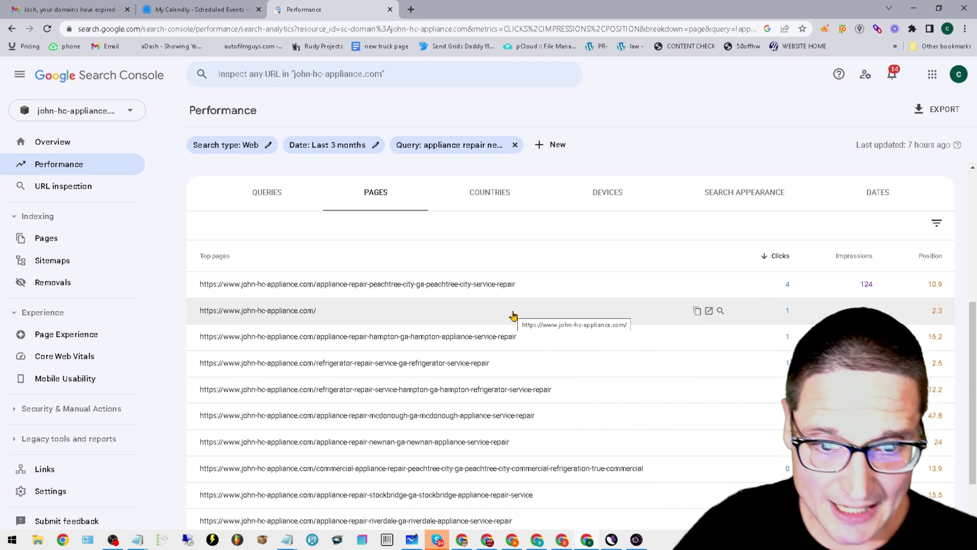
{"action": "scroll", "coordinate": [504, 306], "scroll_direction": "up", "scroll_amount": 5}
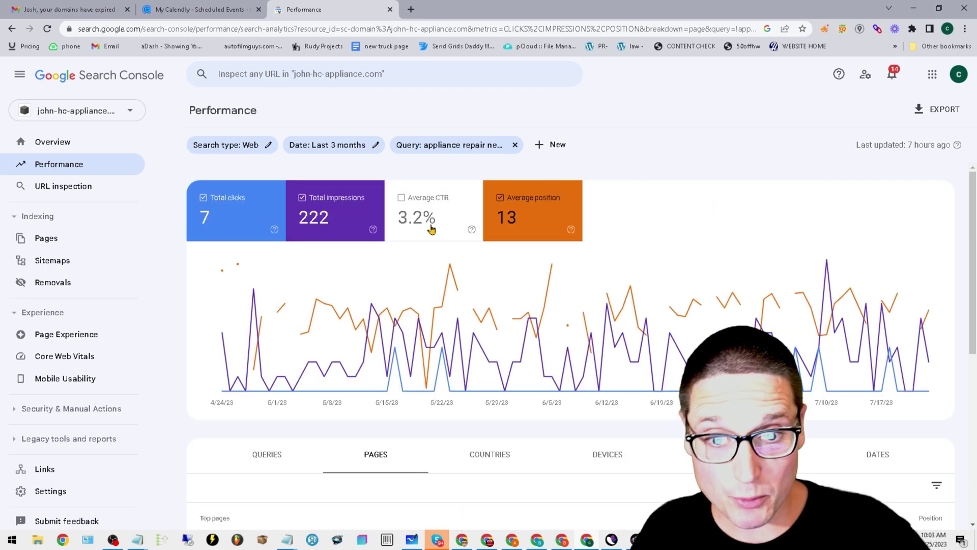
{"action": "scroll", "coordinate": [508, 356], "scroll_direction": "down", "scroll_amount": 6}
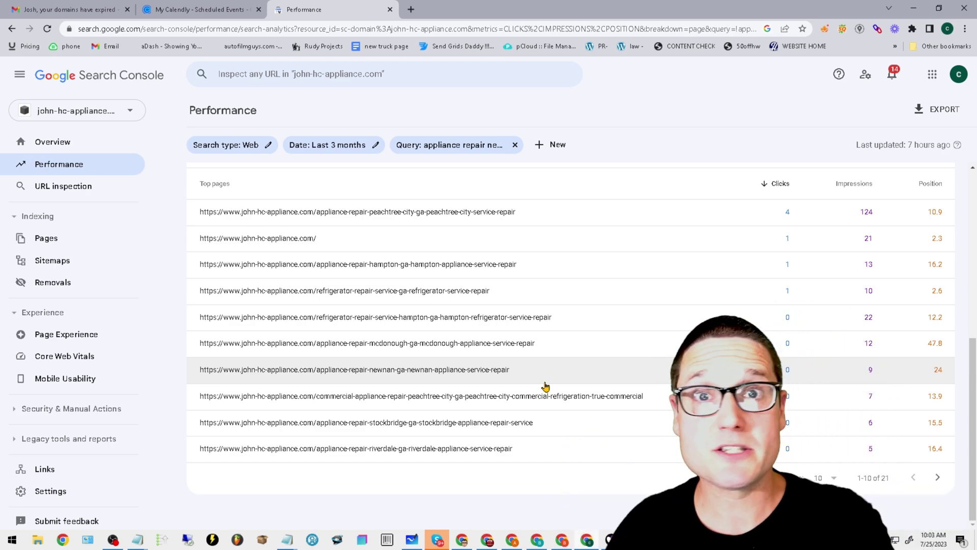
{"action": "scroll", "coordinate": [509, 380], "scroll_direction": "up", "scroll_amount": 5}
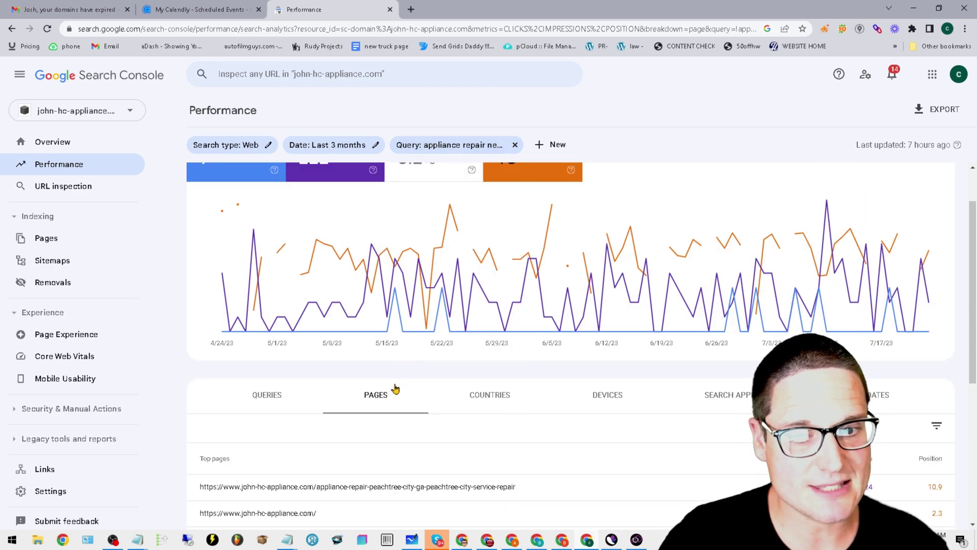
{"action": "scroll", "coordinate": [369, 451], "scroll_direction": "down", "scroll_amount": 3}
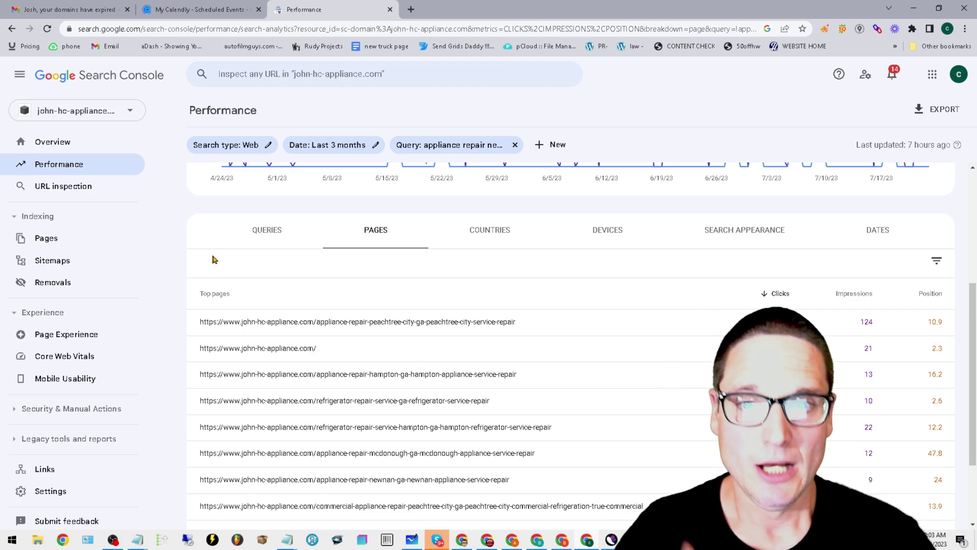
{"action": "left_click", "coordinate": [412, 542]}
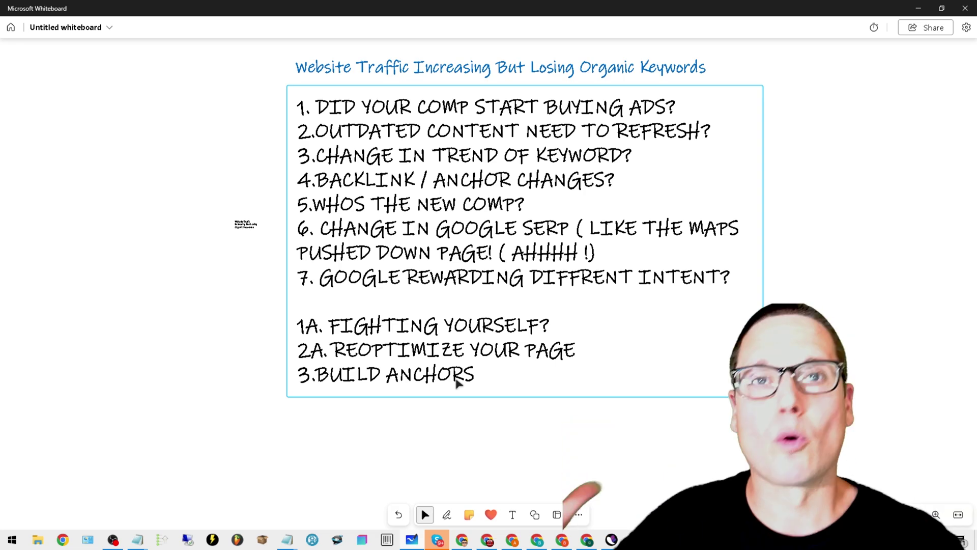
Step: Switch to the Chrome results for "car accident lawyer" and open the second organic result, "New York City Car Accident Lawyer", in a new tab
{"action": "key", "text": "Escape"}
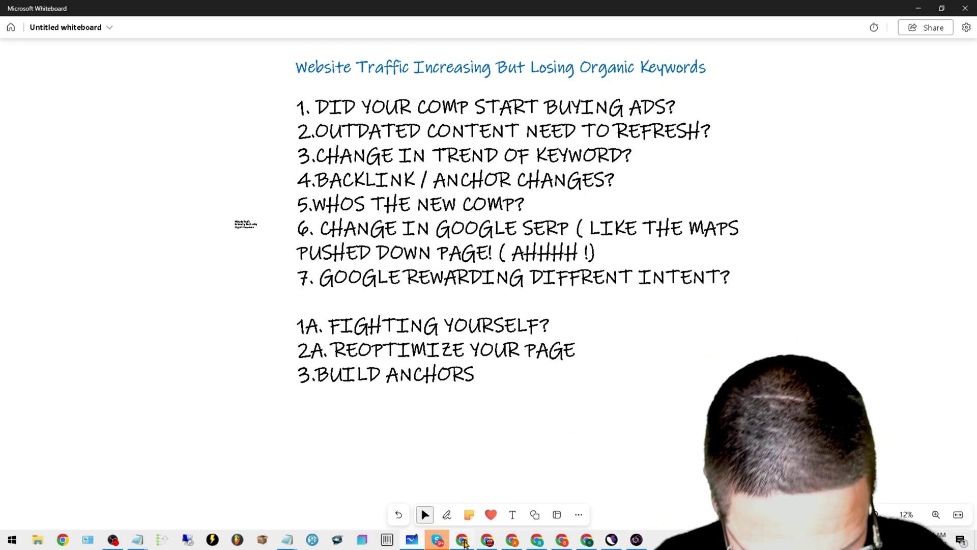
{"action": "mouse_move", "coordinate": [464, 542]}
{"action": "mouse_move", "coordinate": [590, 542]}
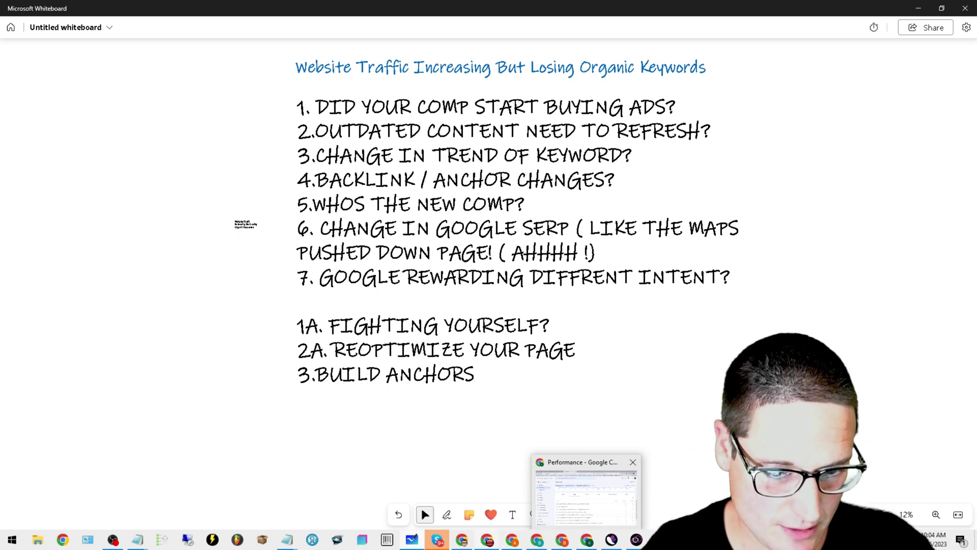
{"action": "left_click", "coordinate": [503, 462]}
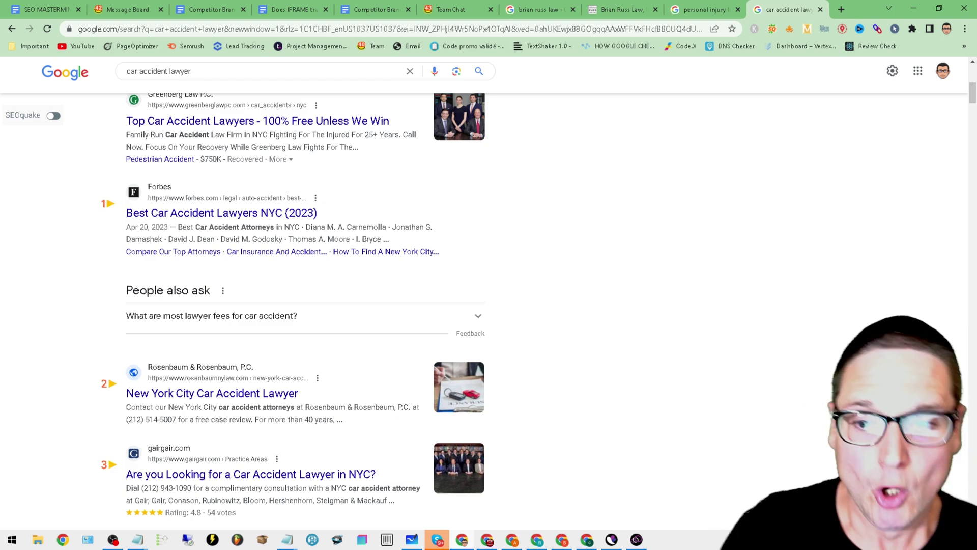
{"action": "scroll", "coordinate": [577, 408], "scroll_direction": "down", "scroll_amount": 1}
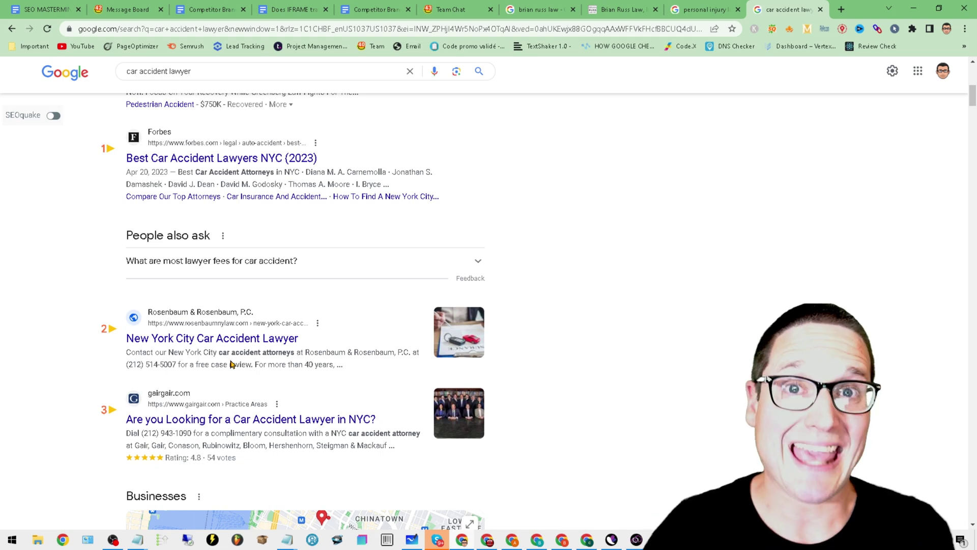
{"action": "right_click", "coordinate": [225, 345]}
{"action": "left_click", "coordinate": [257, 349]}
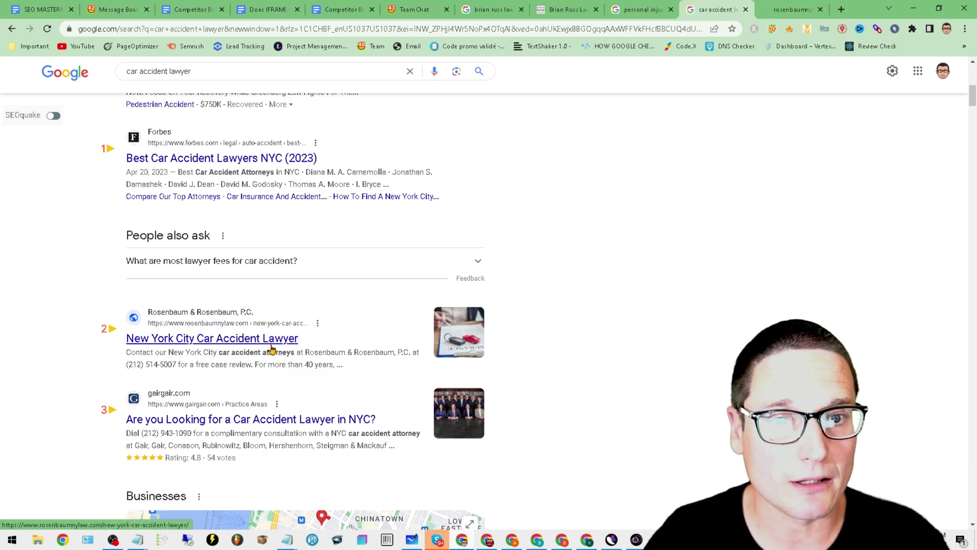
{"action": "left_click", "coordinate": [787, 9]}
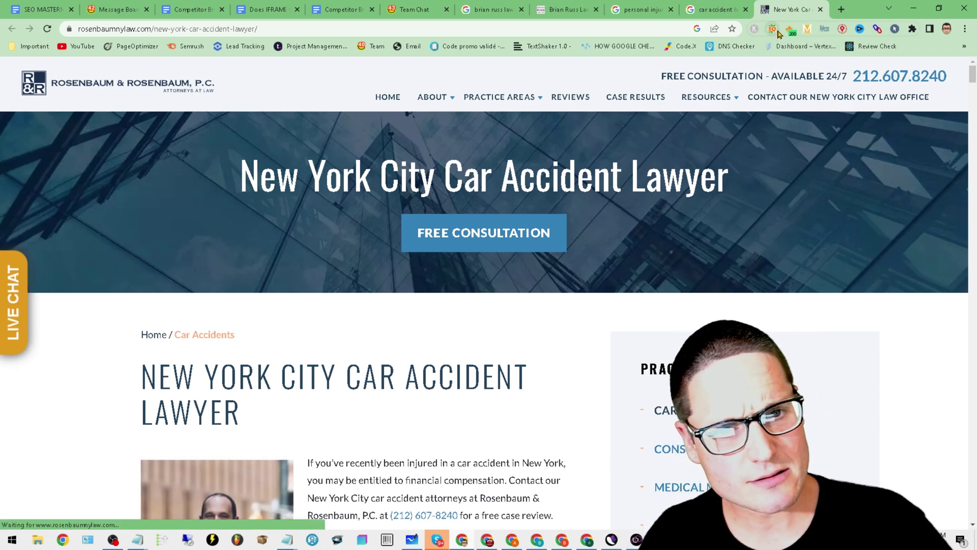
Step: Examine the law firm page's SEOquake keyword density report and return to Microsoft Whiteboard
{"action": "left_click", "coordinate": [772, 28]}
{"action": "left_click", "coordinate": [577, 46]}
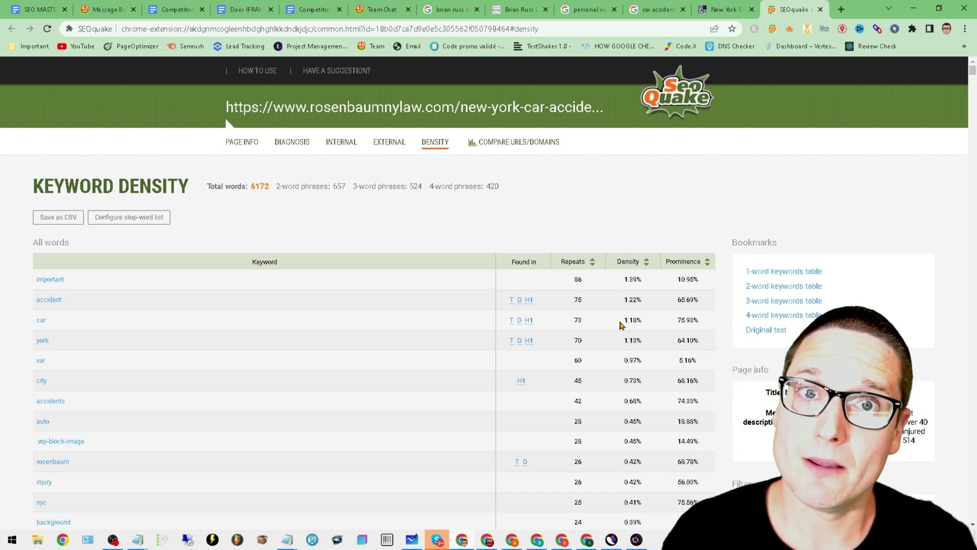
{"action": "left_click", "coordinate": [387, 541]}
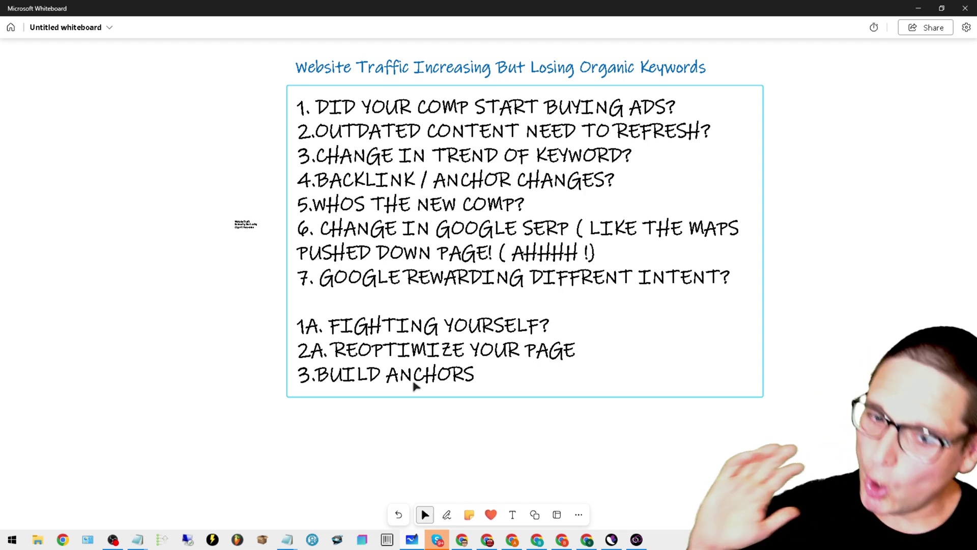
Step: Open a new Notepad window over the whiteboard and write "1. car accident lawyer" as its first line
{"action": "left_click", "coordinate": [375, 410]}
{"action": "right_click", "coordinate": [287, 539]}
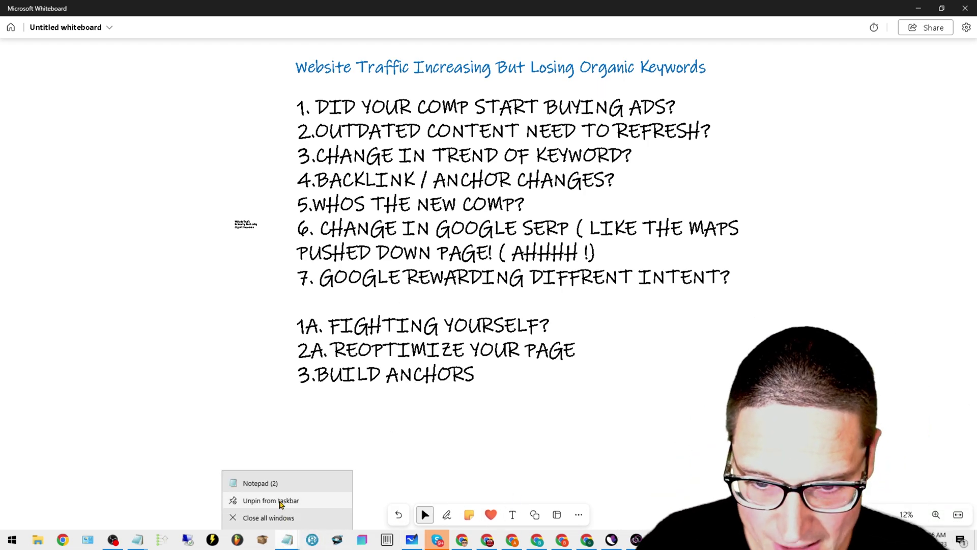
{"action": "left_click", "coordinate": [258, 482]}
{"action": "left_click_drag", "start_coordinate": [421, 56], "coordinate": [477, 196]}
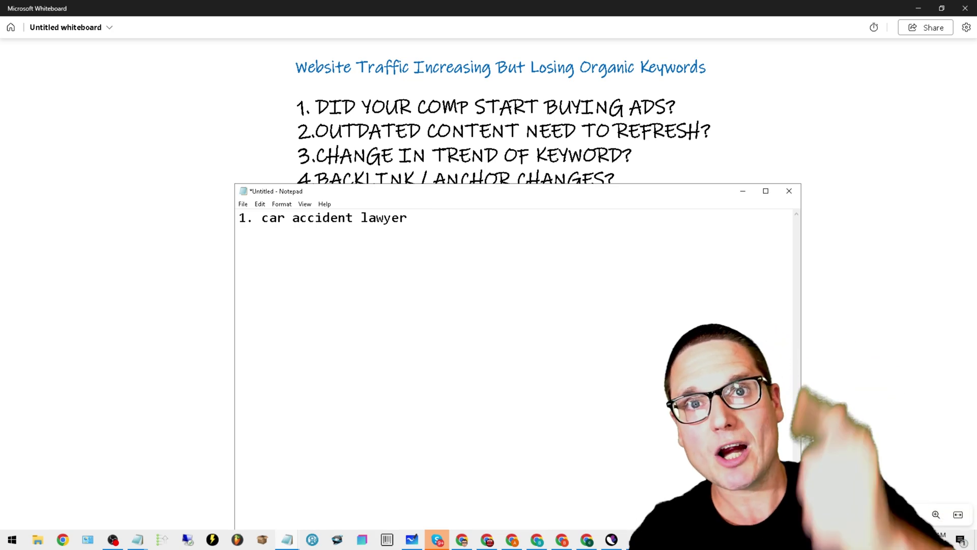
Step: Add the line "2. brand name car accident lawyer attorneys in new york" below the first example and highlight its phrase
{"action": "left_click_drag", "start_coordinate": [413, 223], "coordinate": [257, 231]}
{"action": "left_click", "coordinate": [427, 228]}
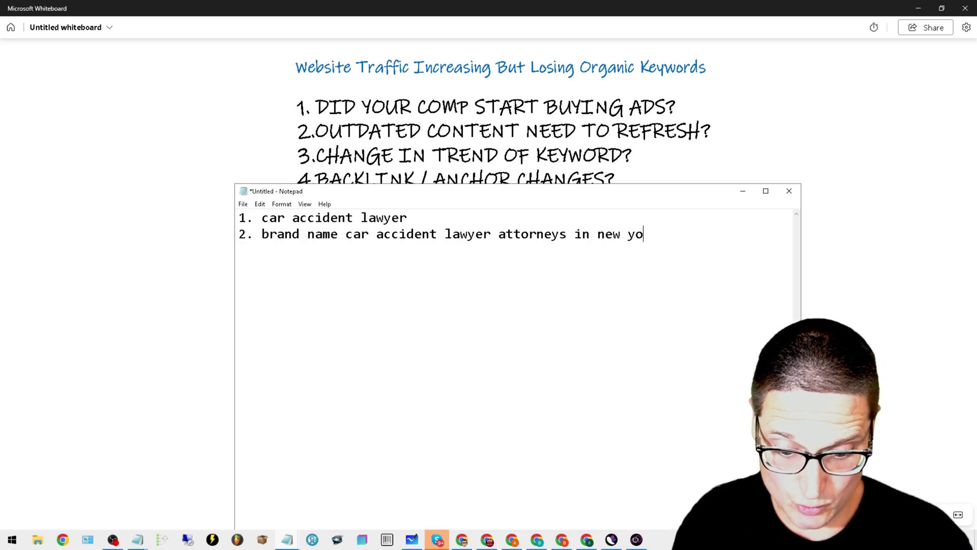
{"action": "left_click_drag", "start_coordinate": [671, 233], "coordinate": [260, 250]}
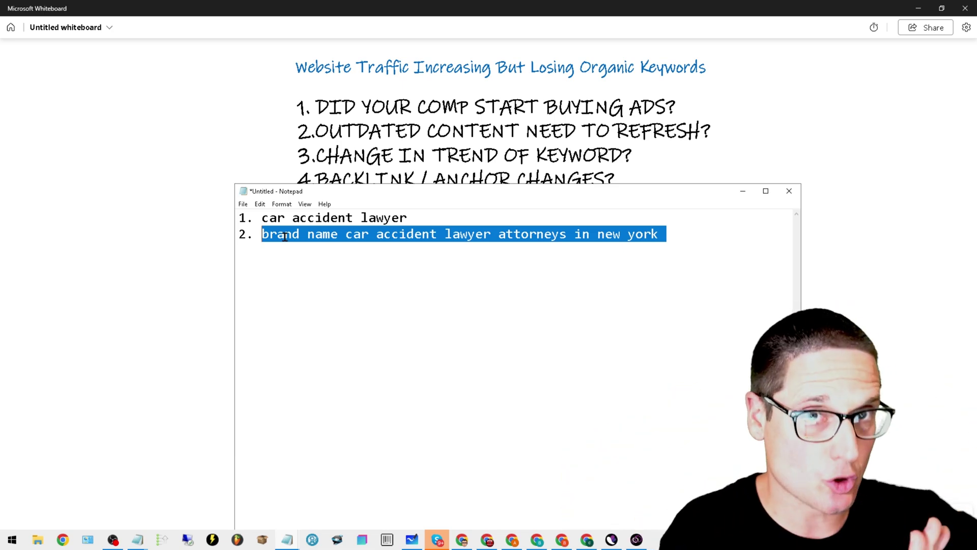
Step: Highlight the first two anchor examples in turn and add "3. website.com/new-york/car-accident-lawyer" as the third line
{"action": "left_click_drag", "start_coordinate": [435, 218], "coordinate": [260, 218]}
{"action": "left_click", "coordinate": [430, 217]}
{"action": "left_click_drag", "start_coordinate": [430, 217], "coordinate": [263, 234]}
{"action": "left_click_drag", "start_coordinate": [690, 238], "coordinate": [277, 230]}
{"action": "left_click", "coordinate": [687, 239]}
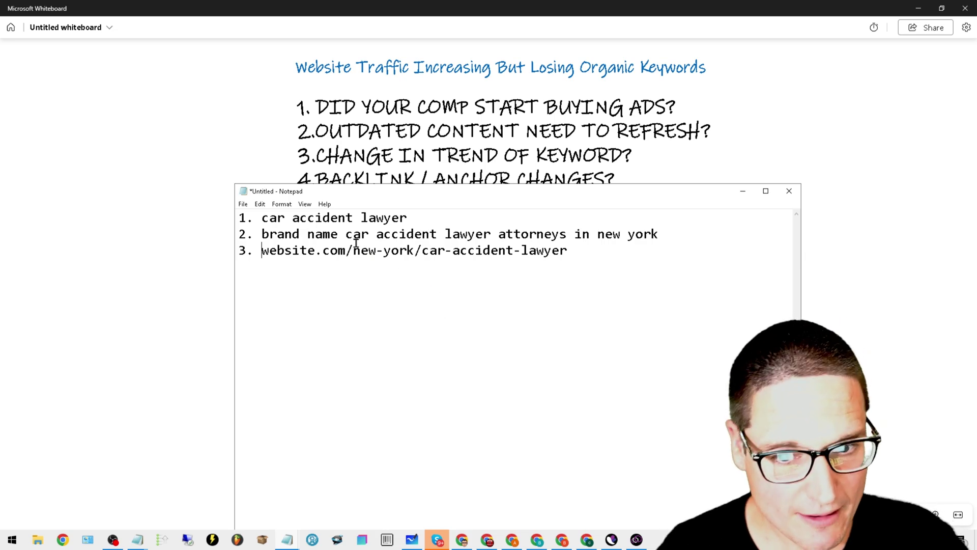
Step: Highlight the URL in the third anchor example, and return to the Microsoft Whiteboard checklist for a final review
{"action": "left_click_drag", "start_coordinate": [353, 251], "coordinate": [259, 256]}
{"action": "left_click_drag", "start_coordinate": [365, 269], "coordinate": [587, 251]}
{"action": "left_click", "coordinate": [609, 266]}
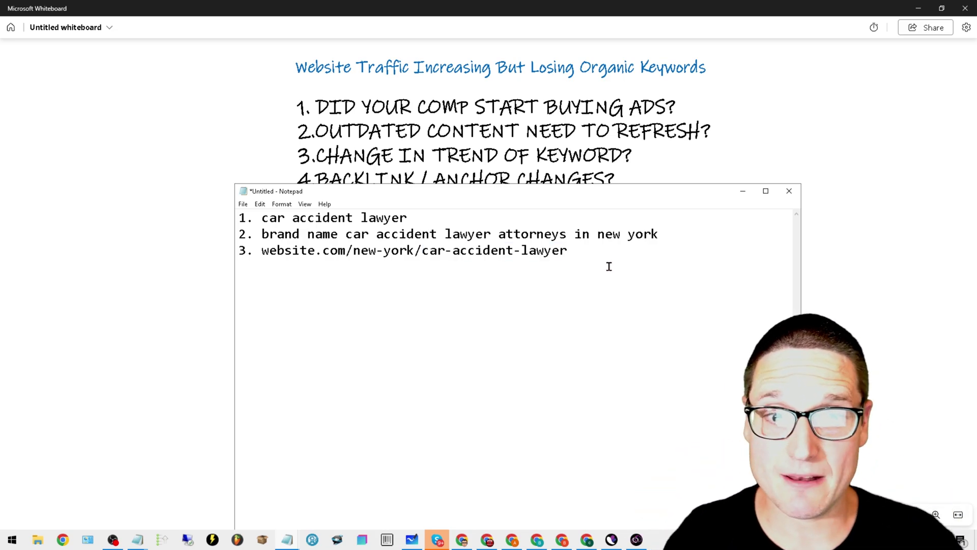
{"action": "left_click", "coordinate": [840, 145]}
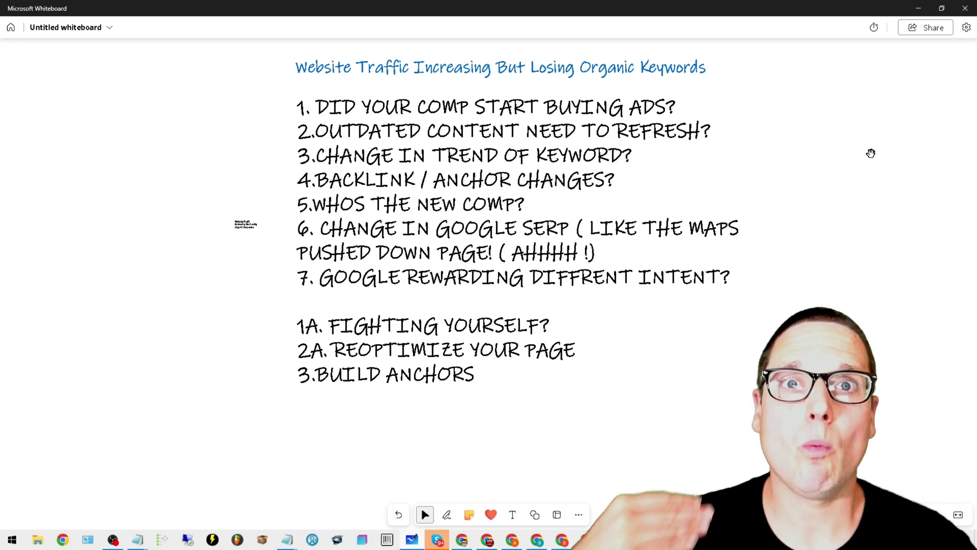
{"action": "left_click", "coordinate": [682, 131]}
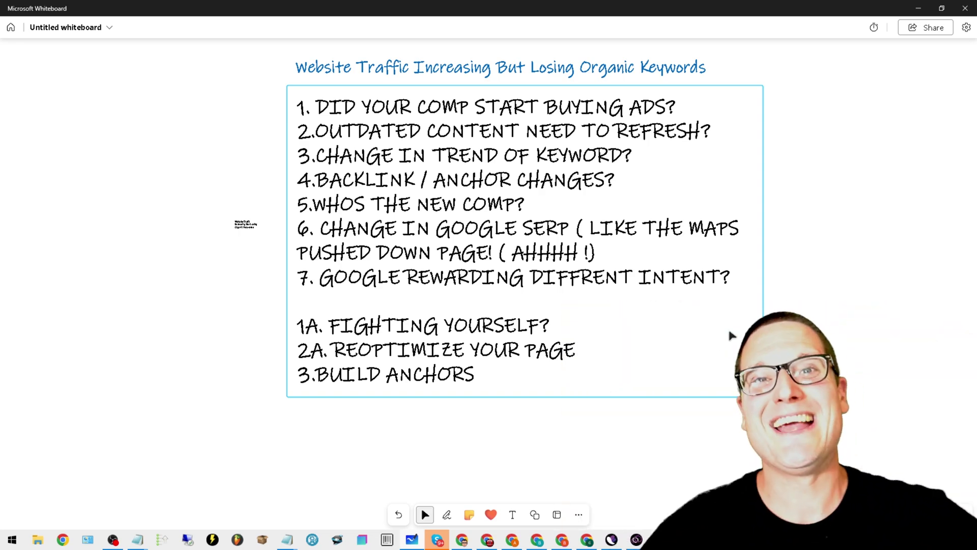
{"action": "key", "text": "Escape"}
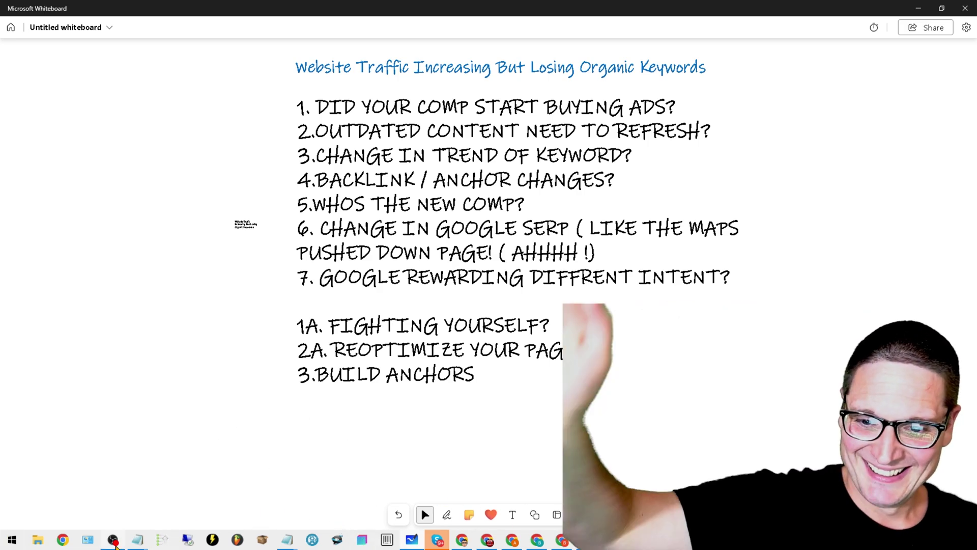